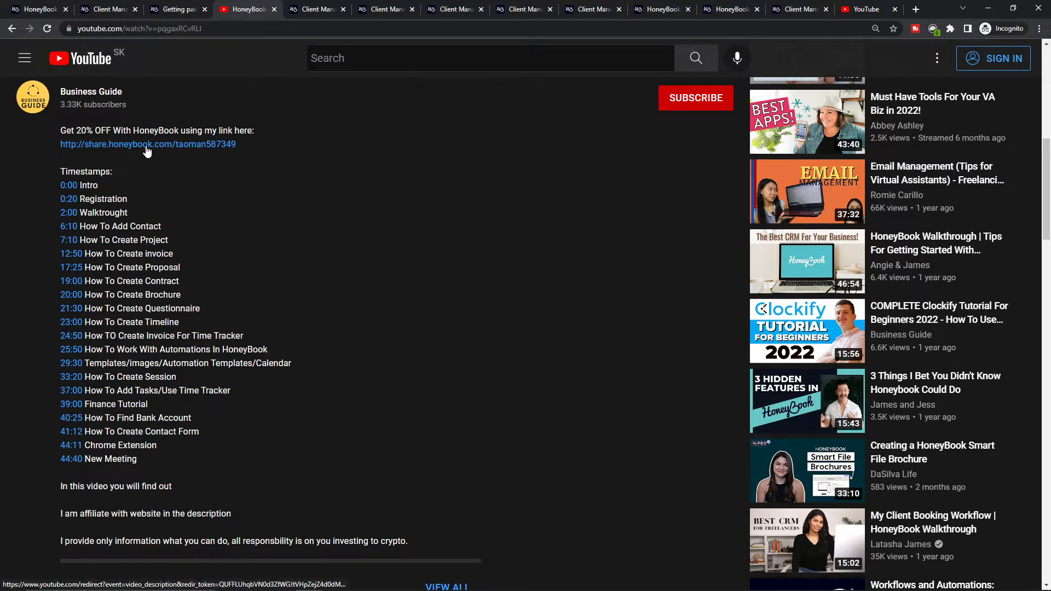
Open the HoneyBook discount link from the video description and examine the 20% off for one year offer
middle_click(147, 145)
left_click(361, 9)
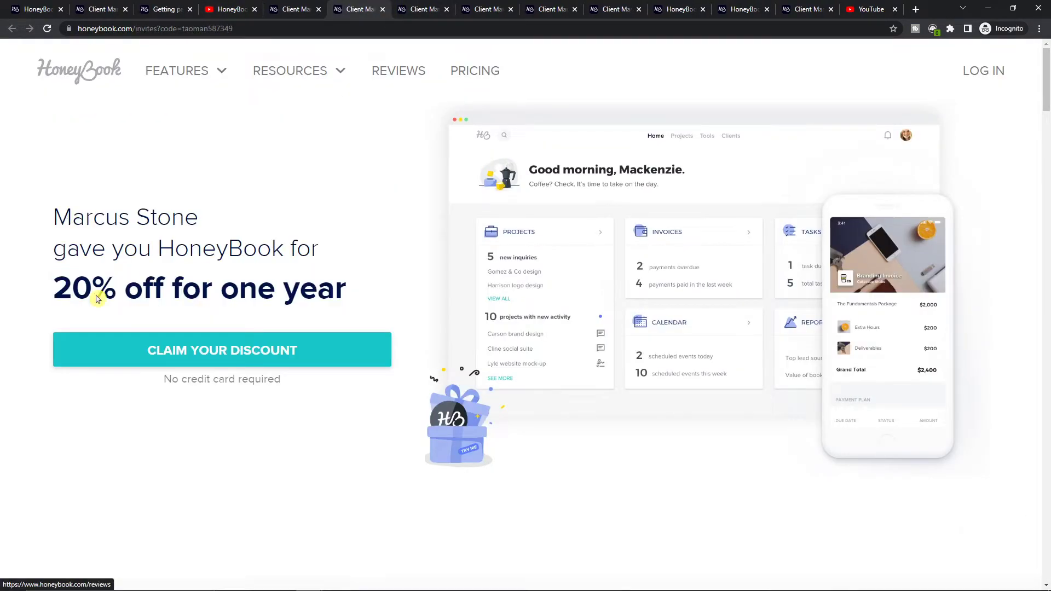
left_click_drag(48, 291, 361, 300)
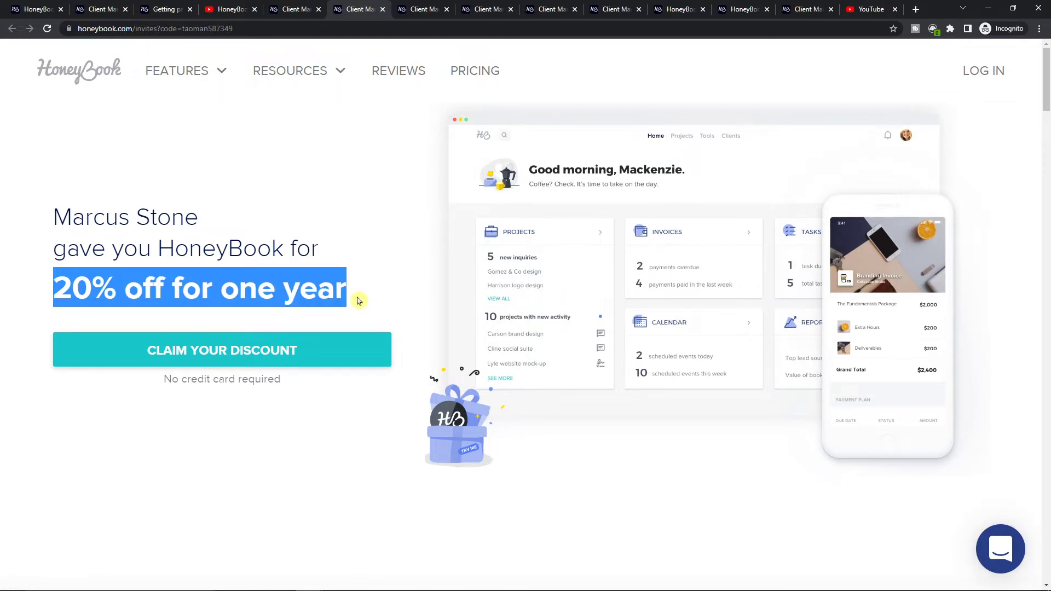
triple_click(340, 295)
left_click(336, 292)
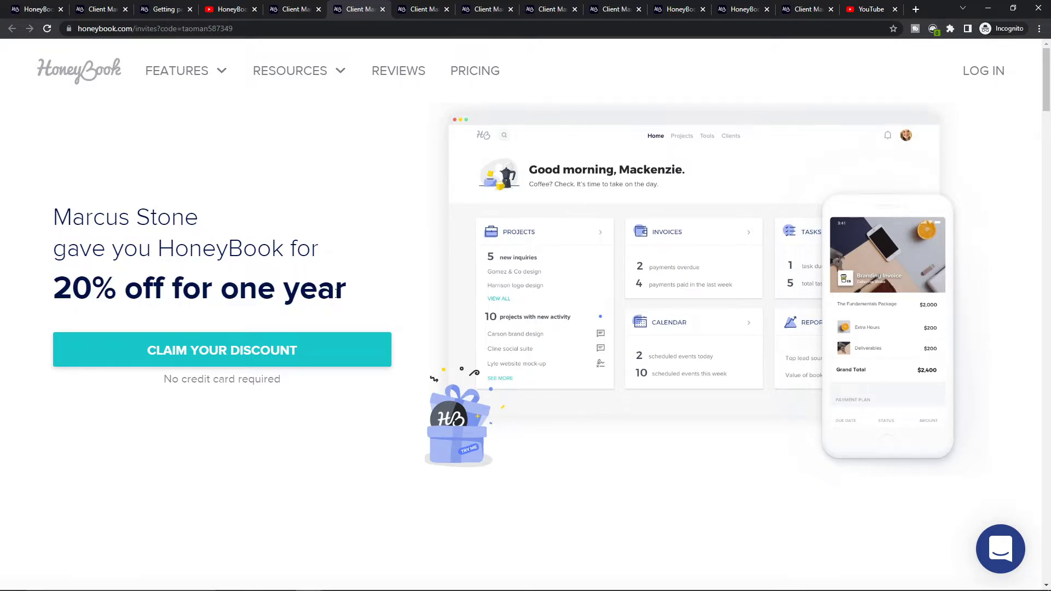
triple_click(337, 291)
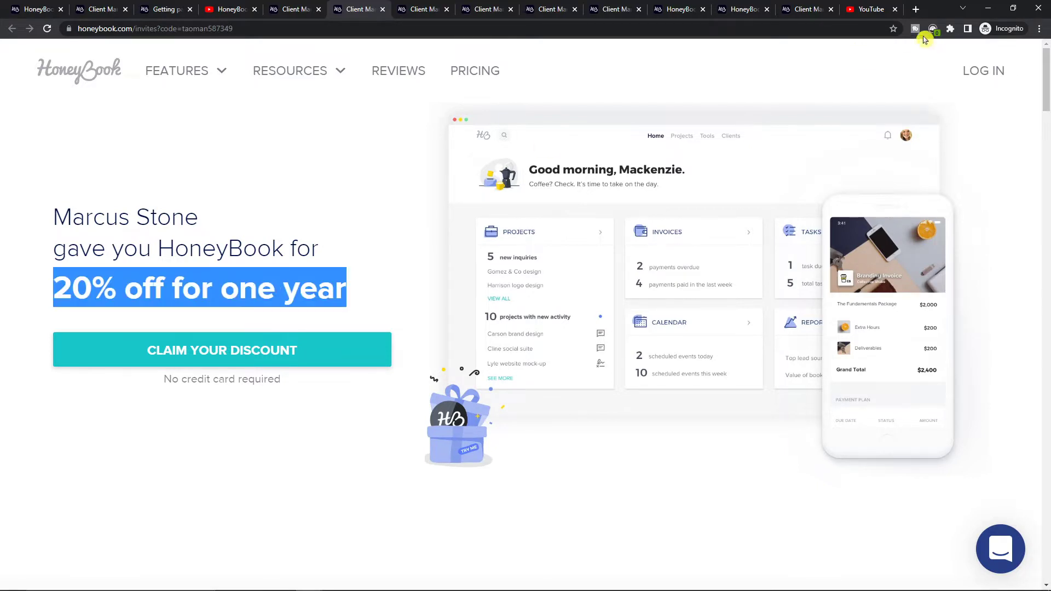
Switch to the browser window with the HoneyBook account and open the Youtube Channel project from the project list
key("alt+Tab")
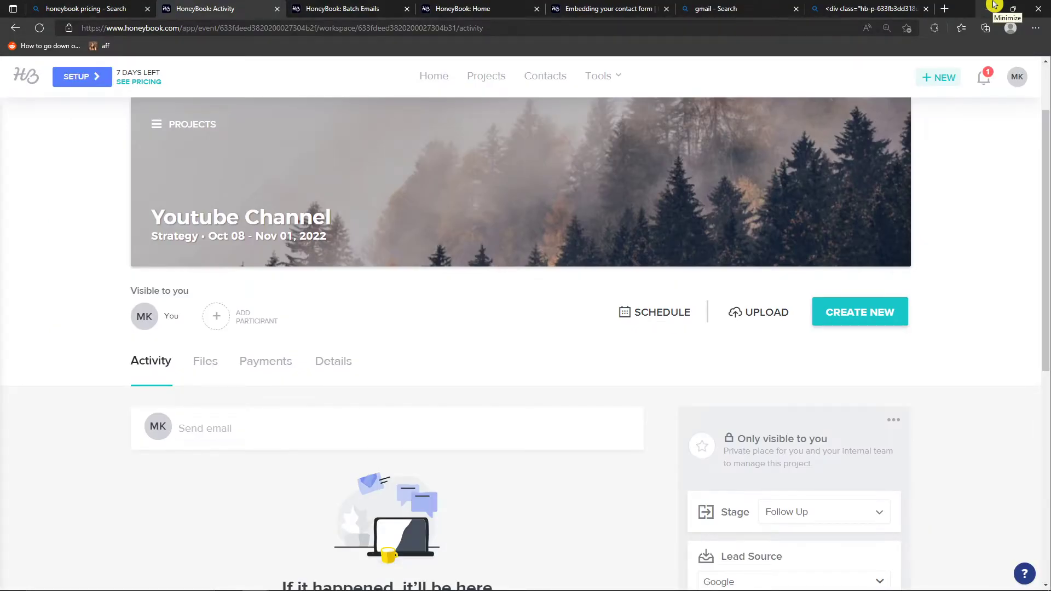
left_click(480, 76)
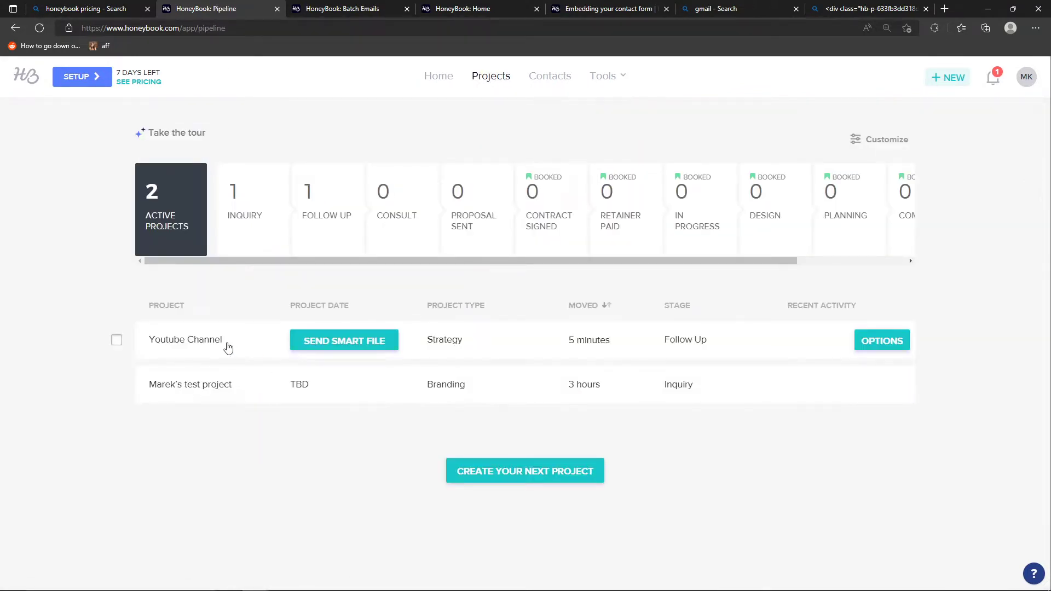
left_click(228, 348)
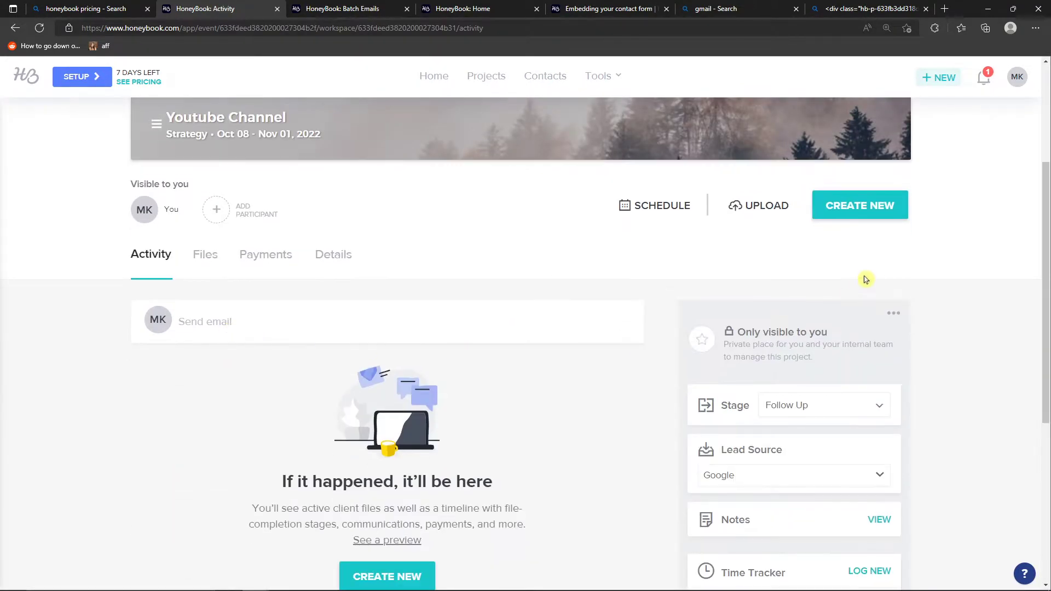
Create a new invoice in the project from the Standard Invoice template
left_click(857, 211)
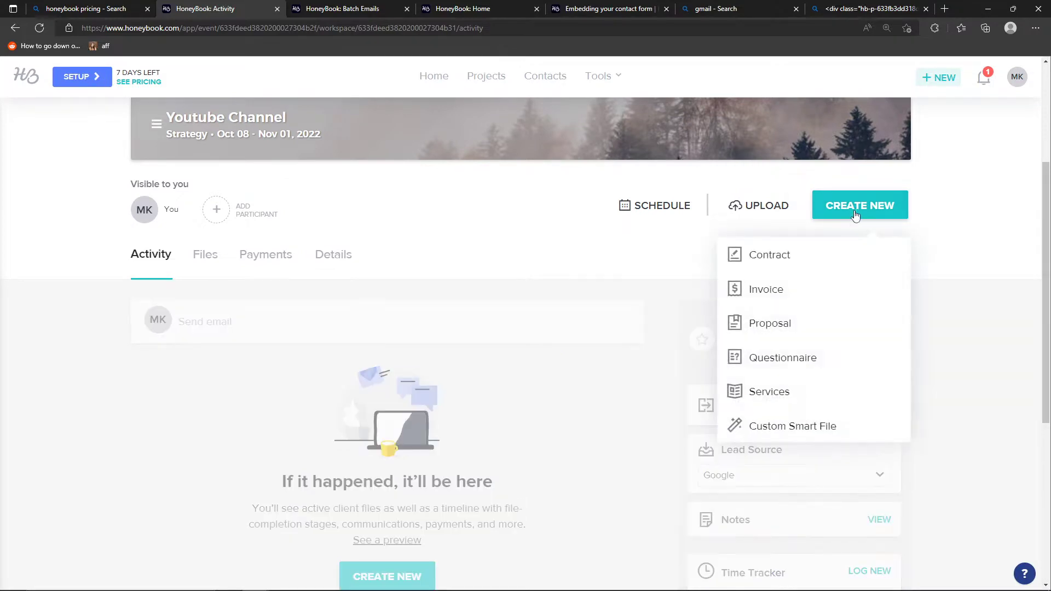
left_click(795, 288)
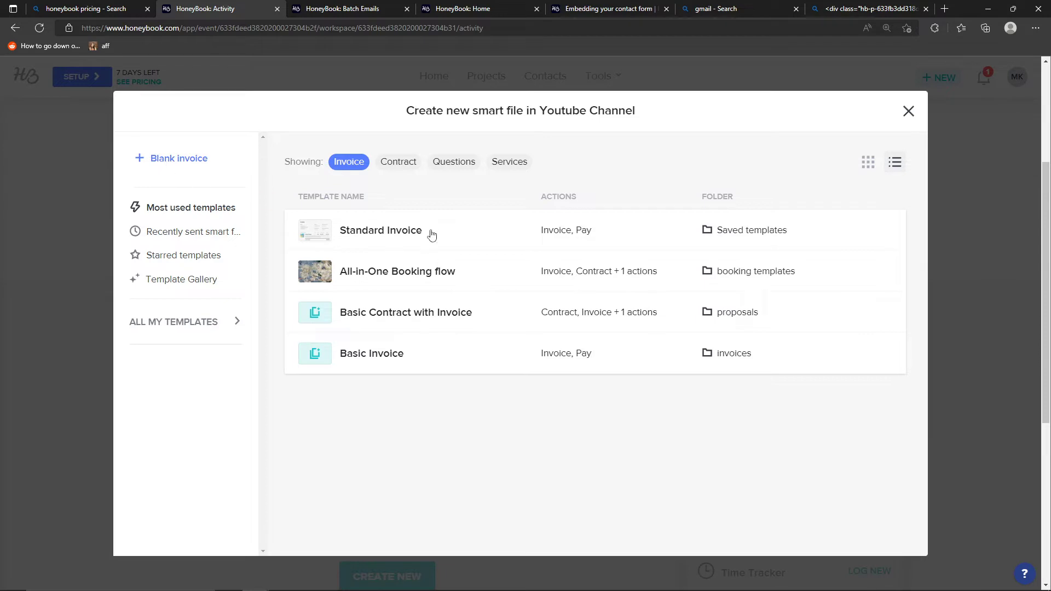
left_click(403, 231)
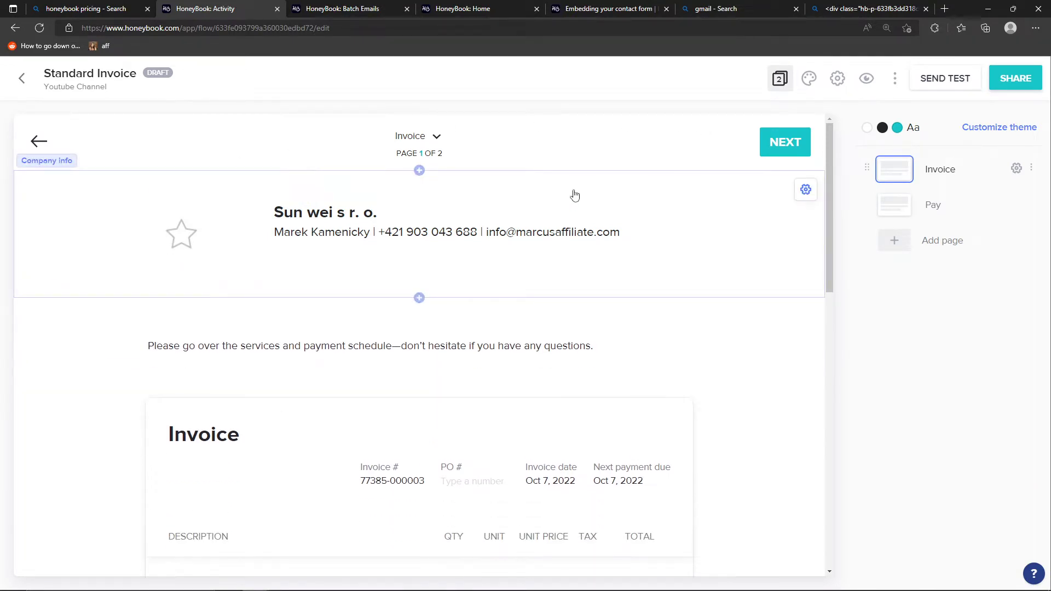
Examine the invoice's logo image, company details, page navigation and introductory message, along with their editing options
key("ctrl+plus")
key("ctrl+plus")
key("ctrl+plus")
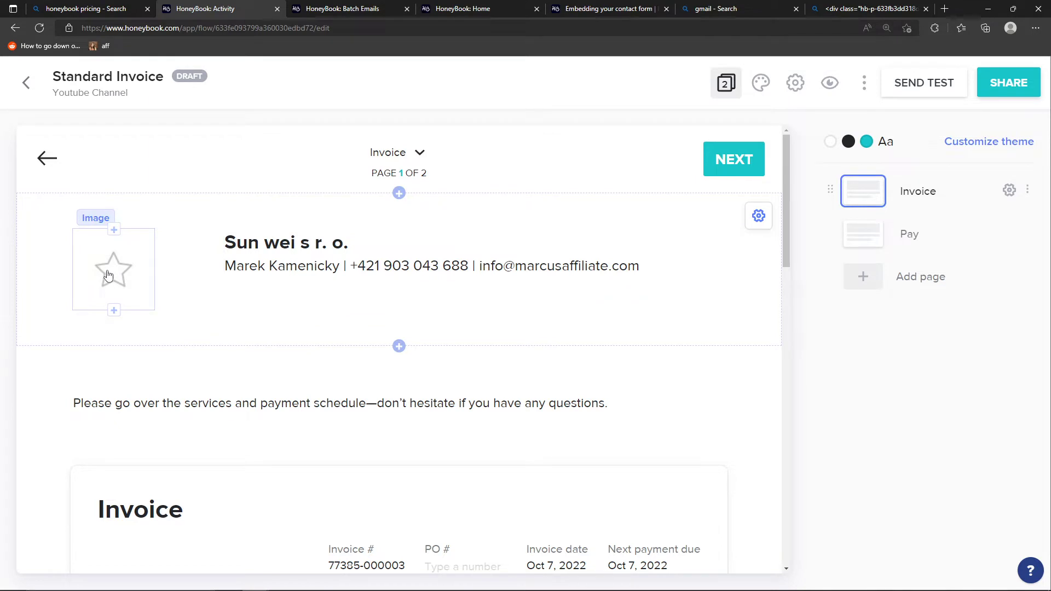
left_click(108, 276)
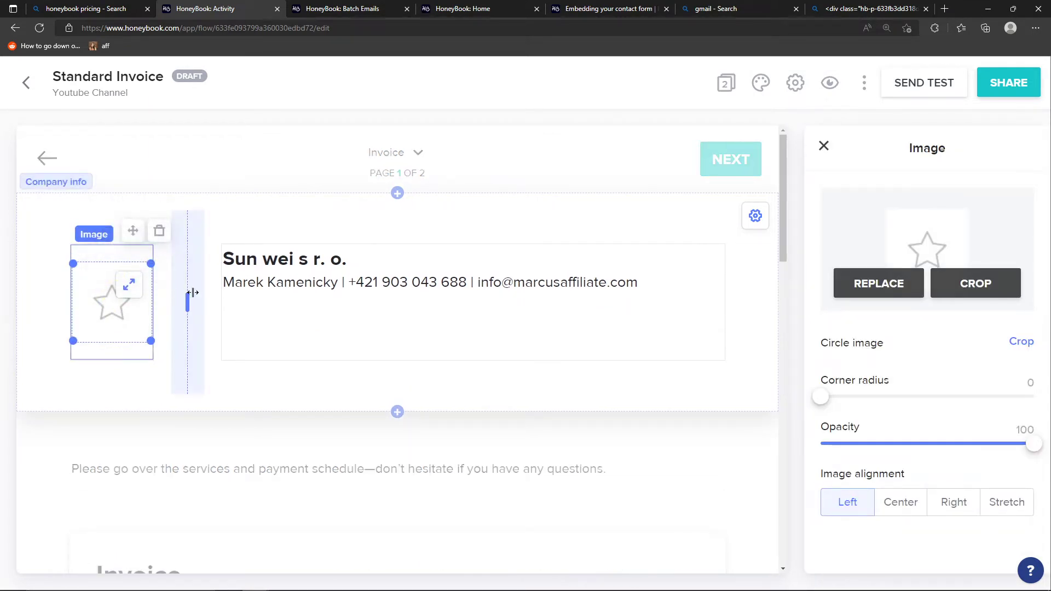
left_click(267, 281)
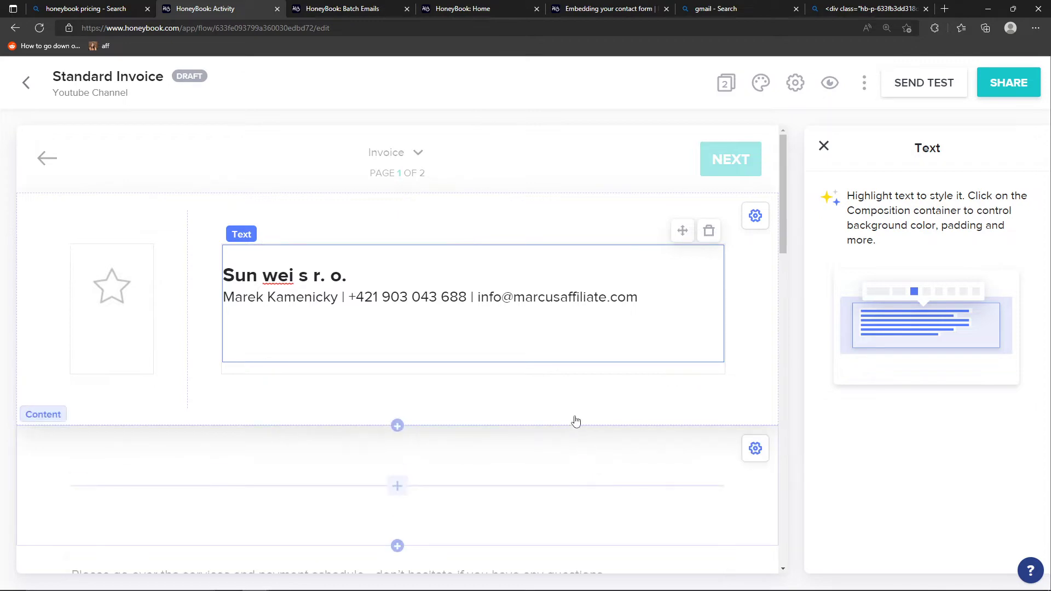
left_click(599, 174)
left_click(661, 311)
left_click(469, 188)
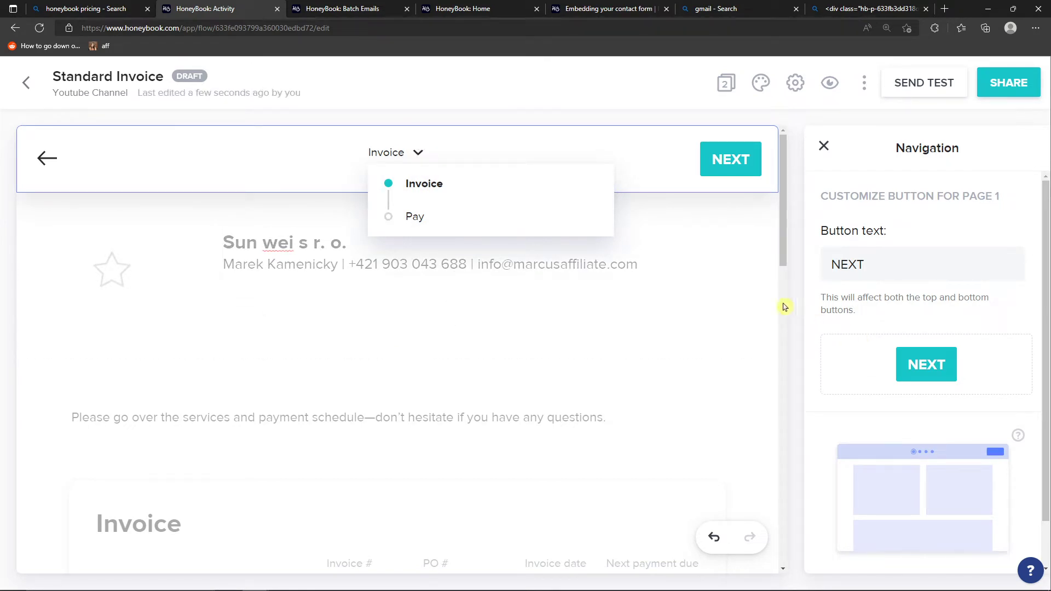
left_click(692, 295)
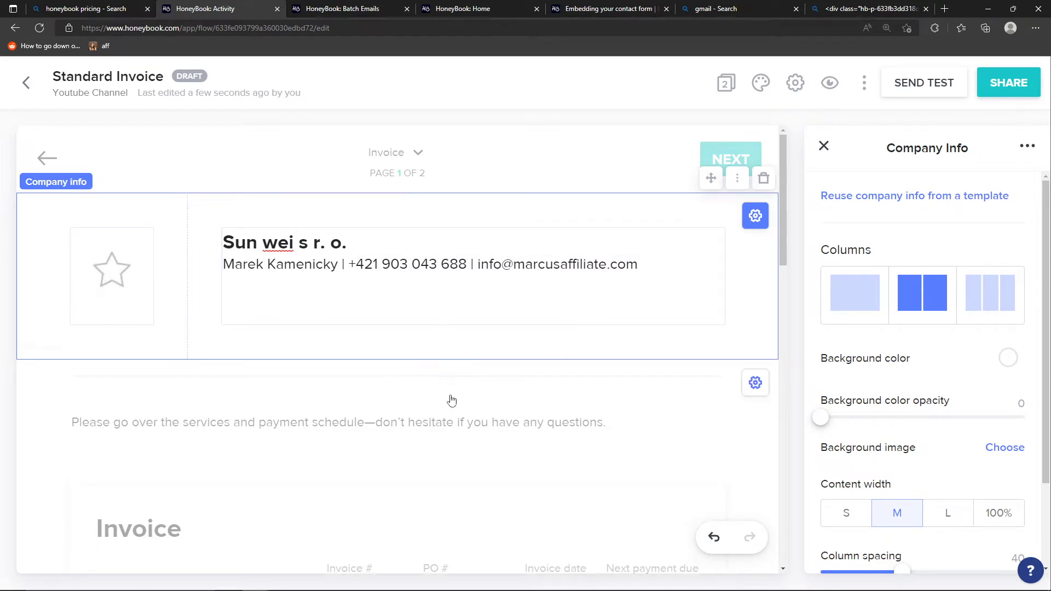
scroll(441, 420, "down", 2)
left_click(335, 341)
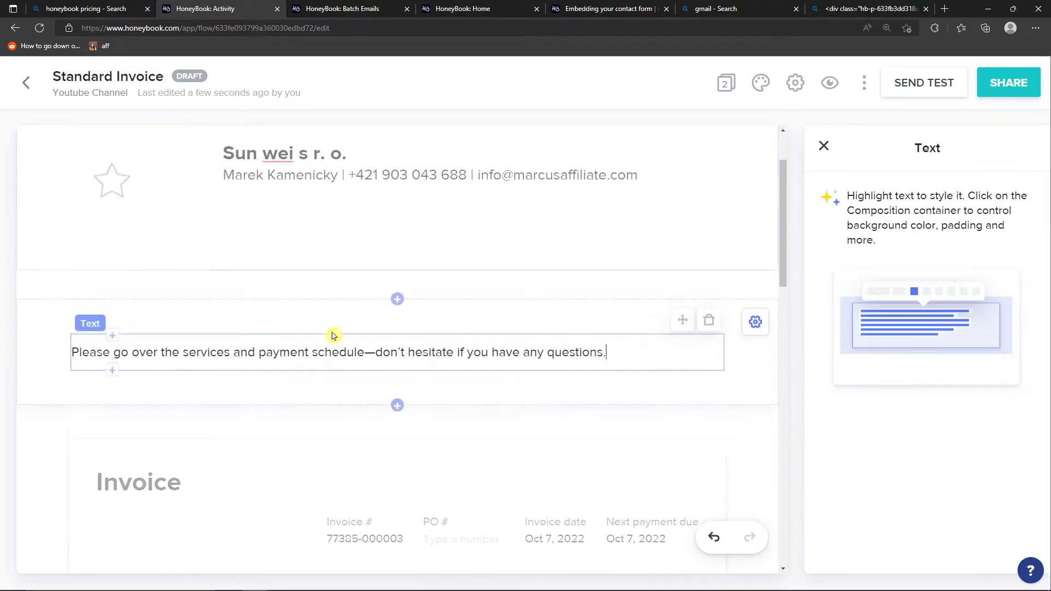
scroll(367, 353, "down", 2)
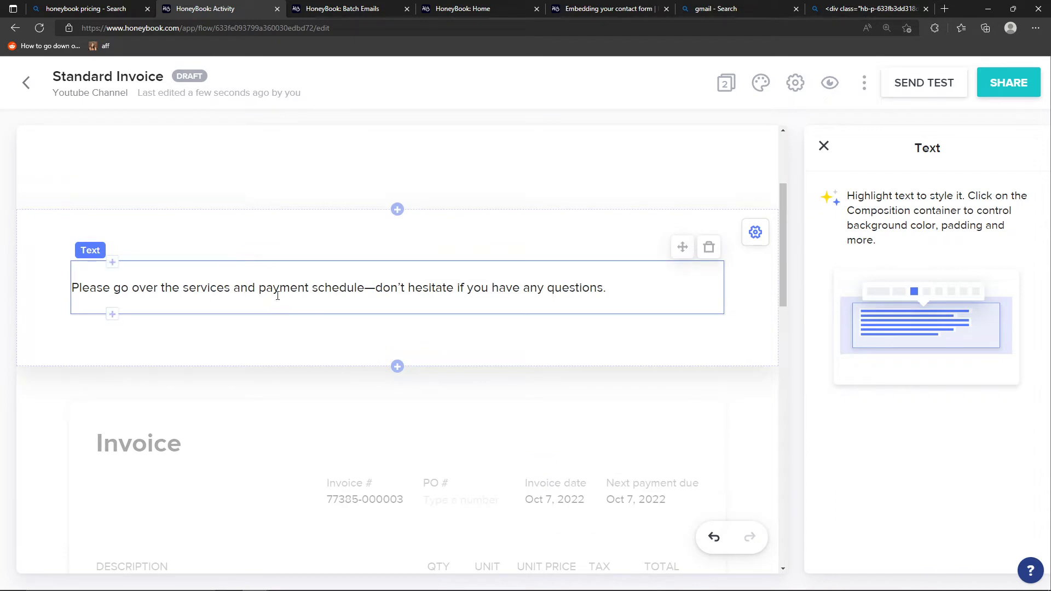
key("ctrl+minus")
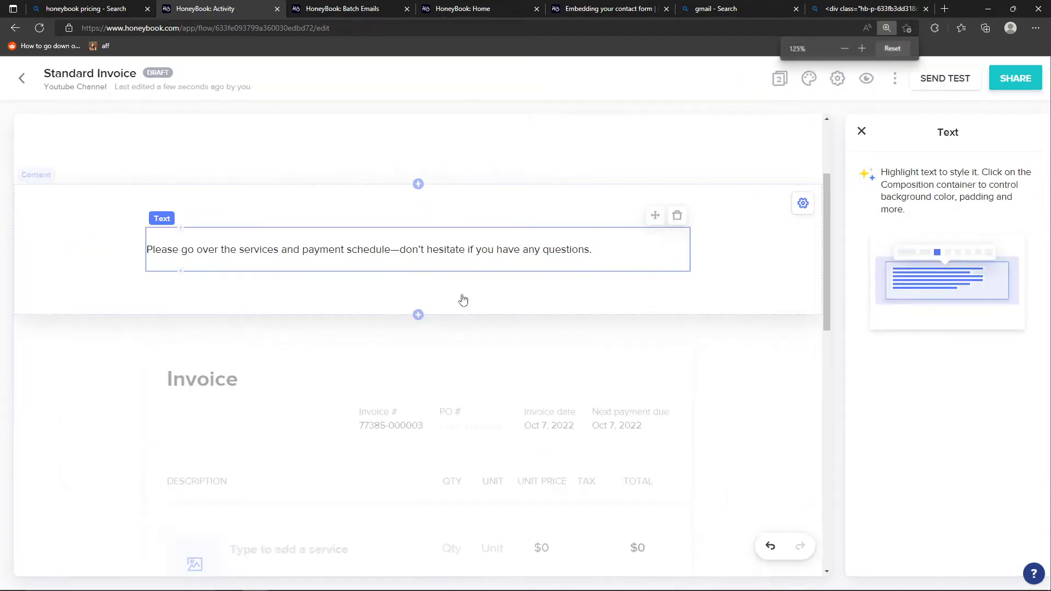
Examine the invoice block's settings, invoice number, PO number, invoice date and next payment due fields
left_click(778, 395)
scroll(778, 394, "down", 1)
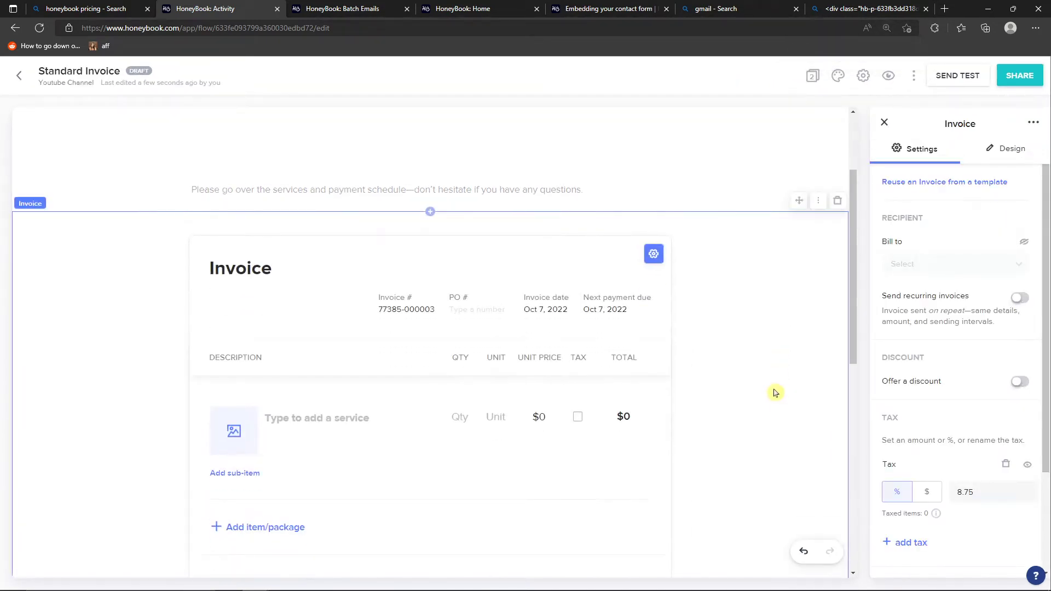
scroll(774, 392, "down", 2)
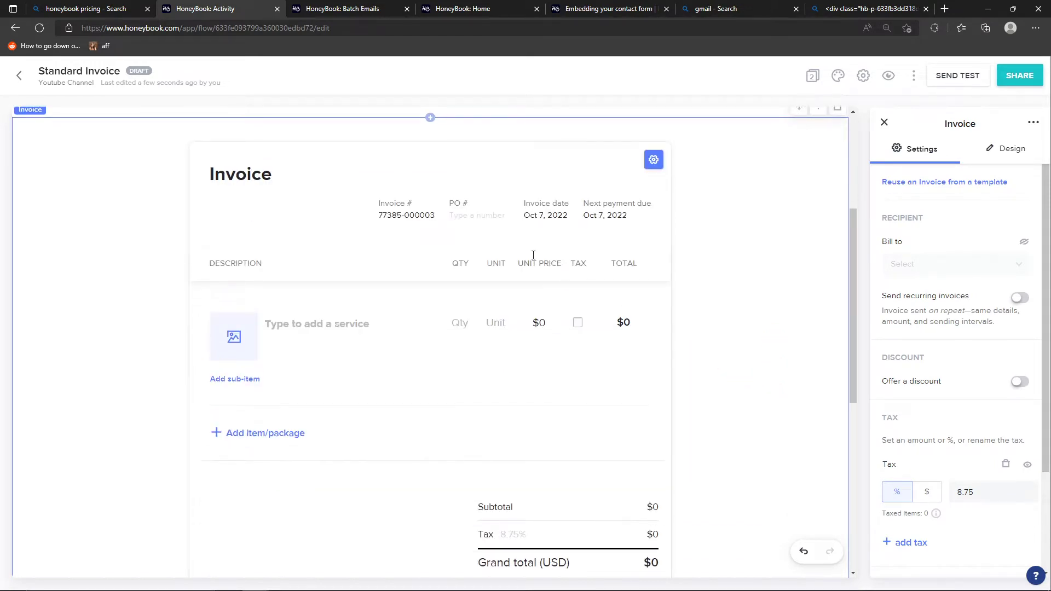
left_click(390, 216)
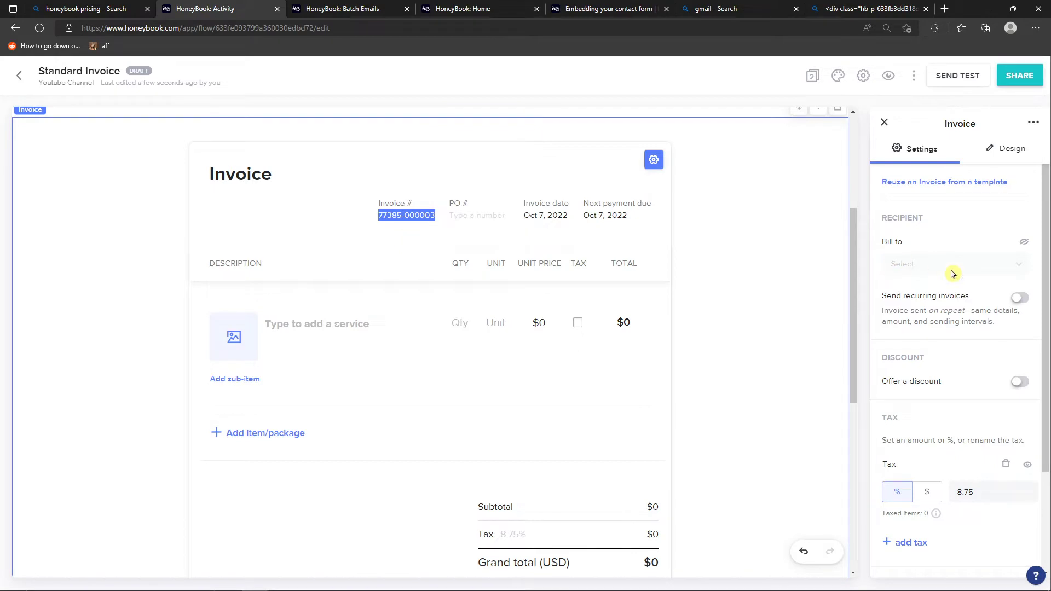
scroll(915, 289, "down", 4)
scroll(922, 281, "up", 4)
left_click(300, 204)
right_click(300, 204)
left_click(288, 207)
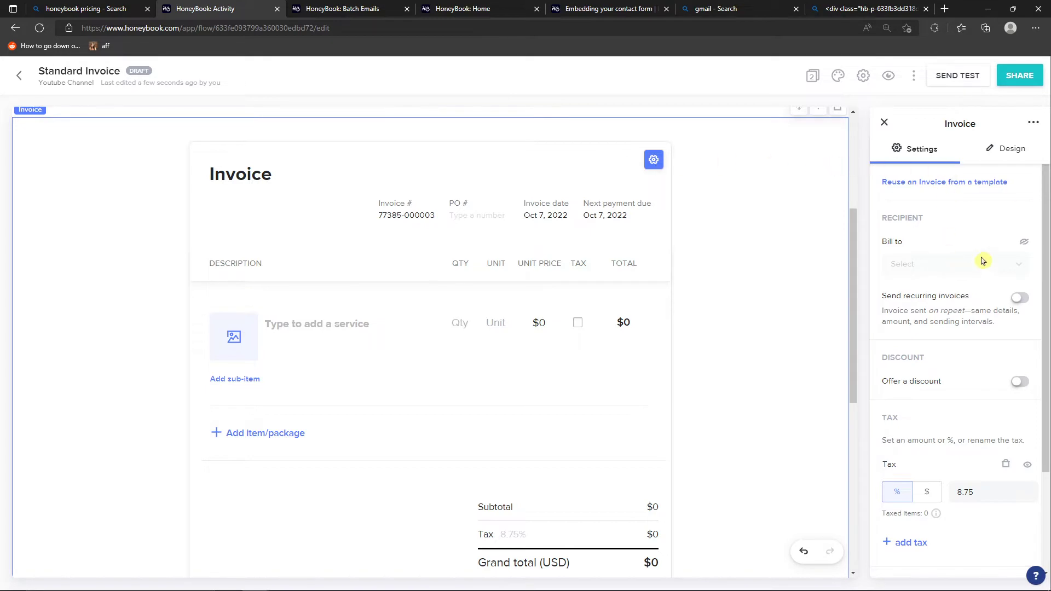
left_click(550, 213)
left_click(488, 215)
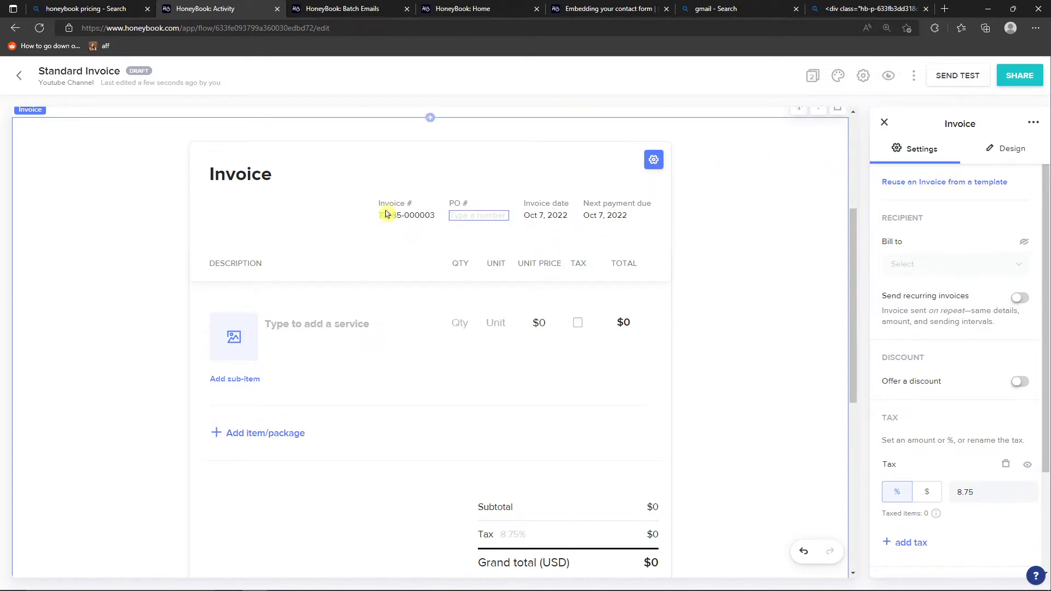
left_click(516, 218)
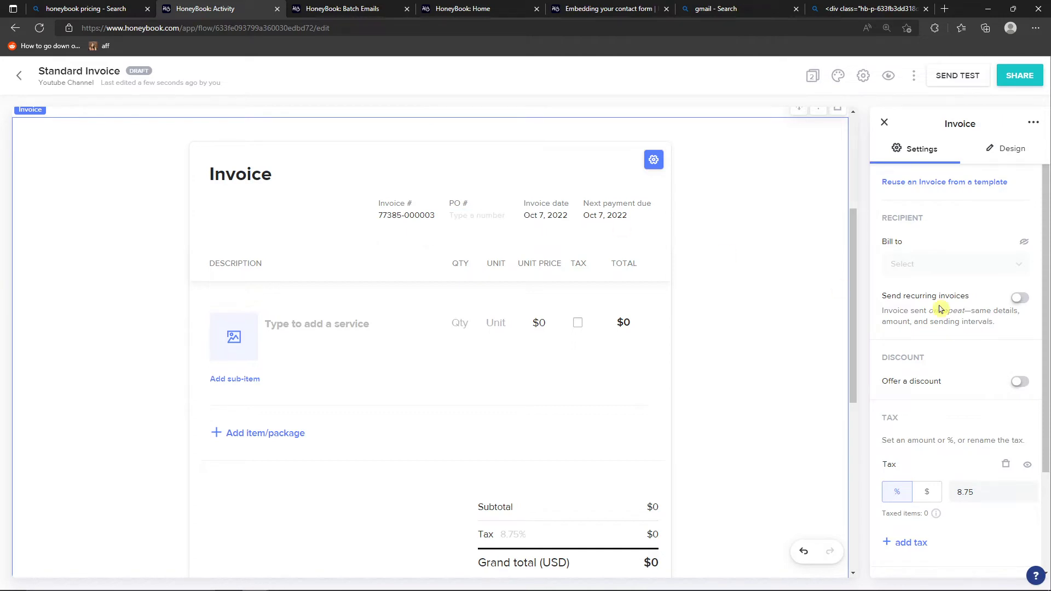
left_click_drag(623, 215, 619, 216)
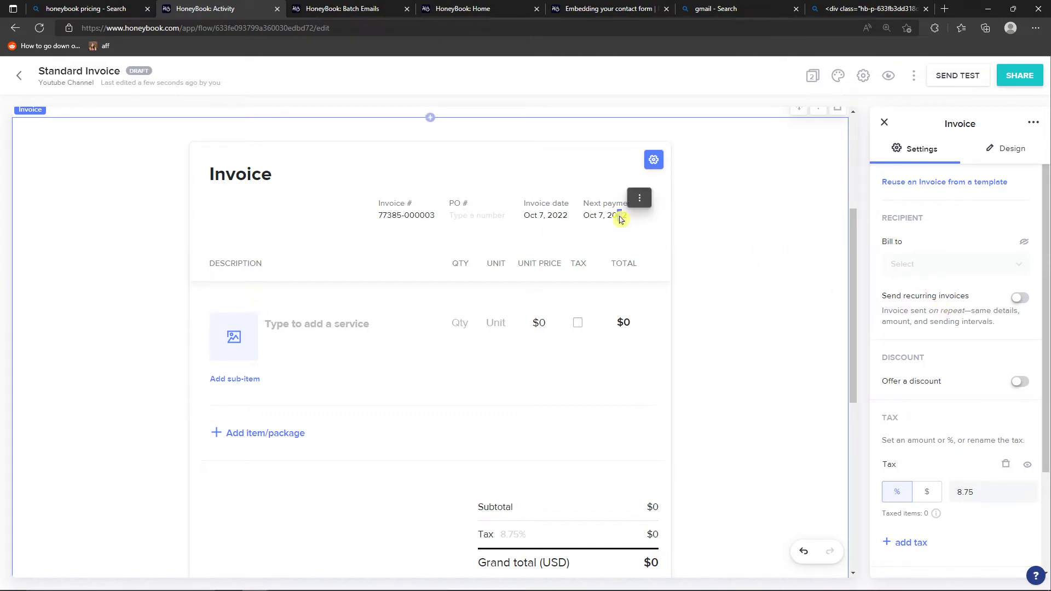
left_click(614, 223)
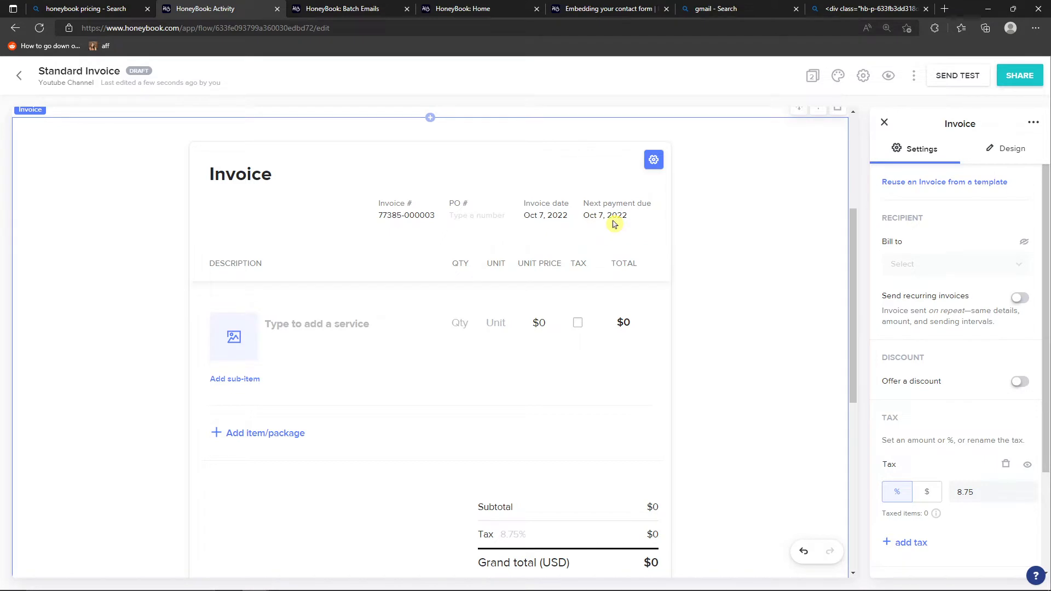
scroll(751, 252, "up", 4)
scroll(752, 254, "down", 3)
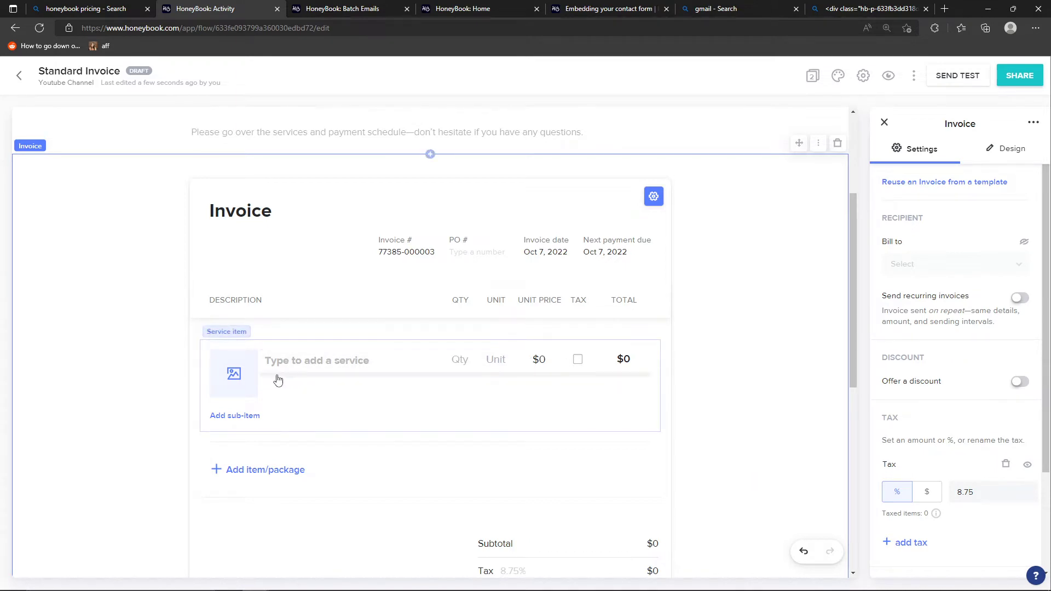
Create a service named "Youtube Consultation" in the invoice's first item line
left_click(362, 359)
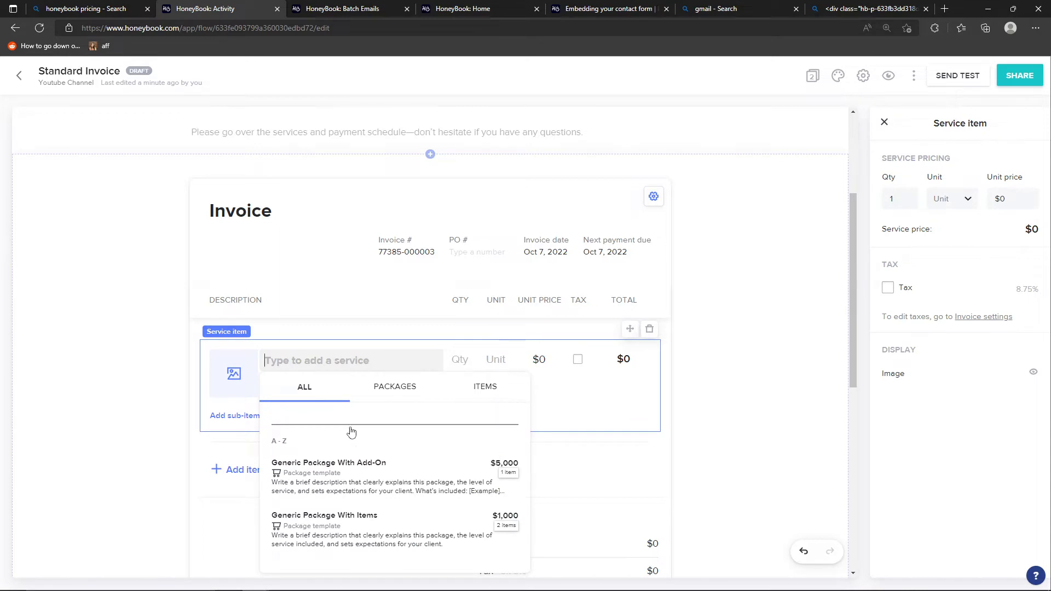
type("sd")
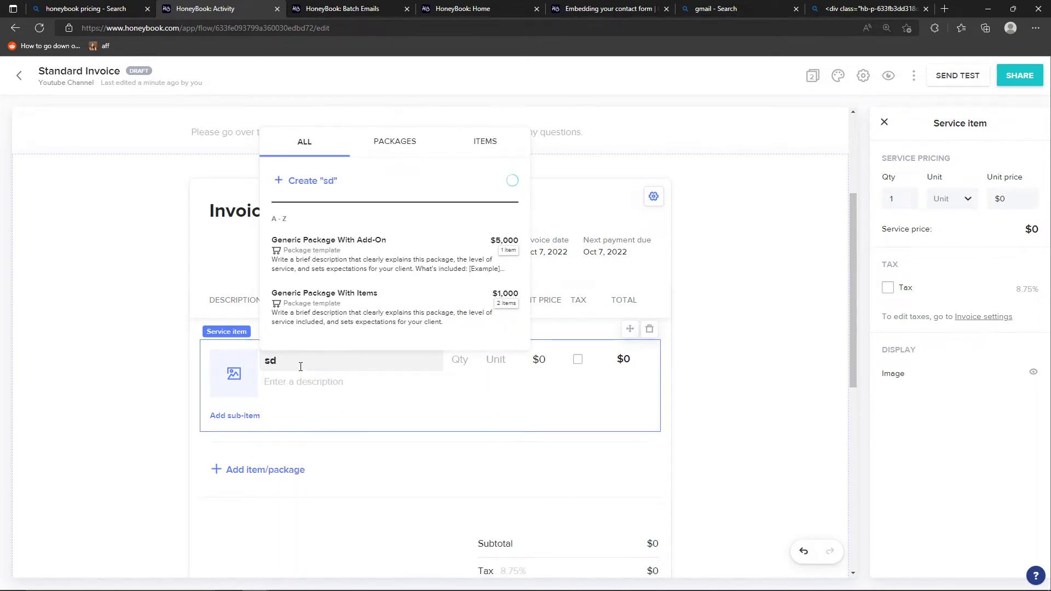
key("BackSpace")
key("BackSpace")
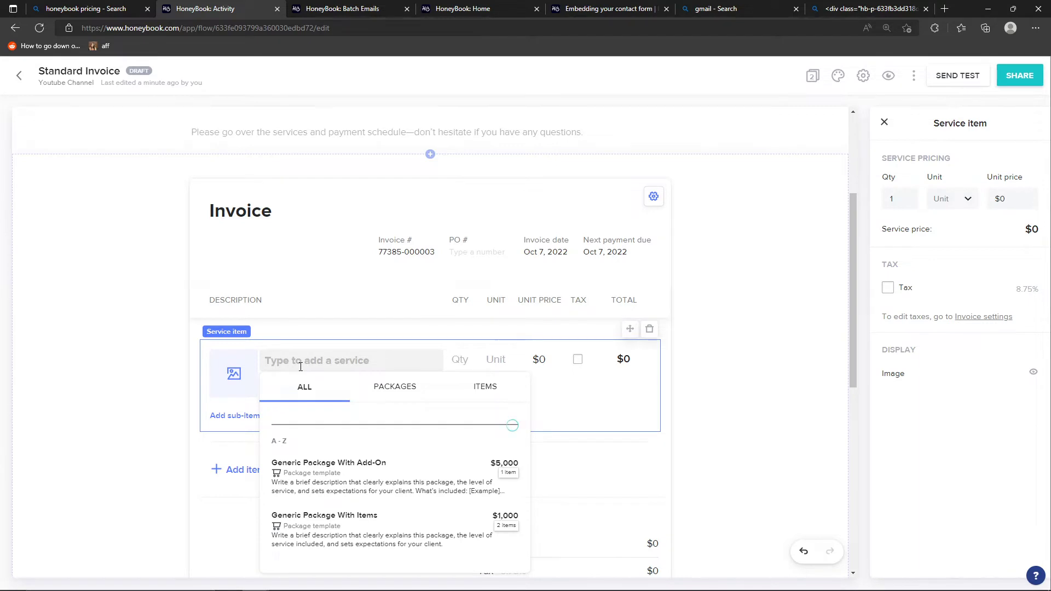
type("Youtube Consultation")
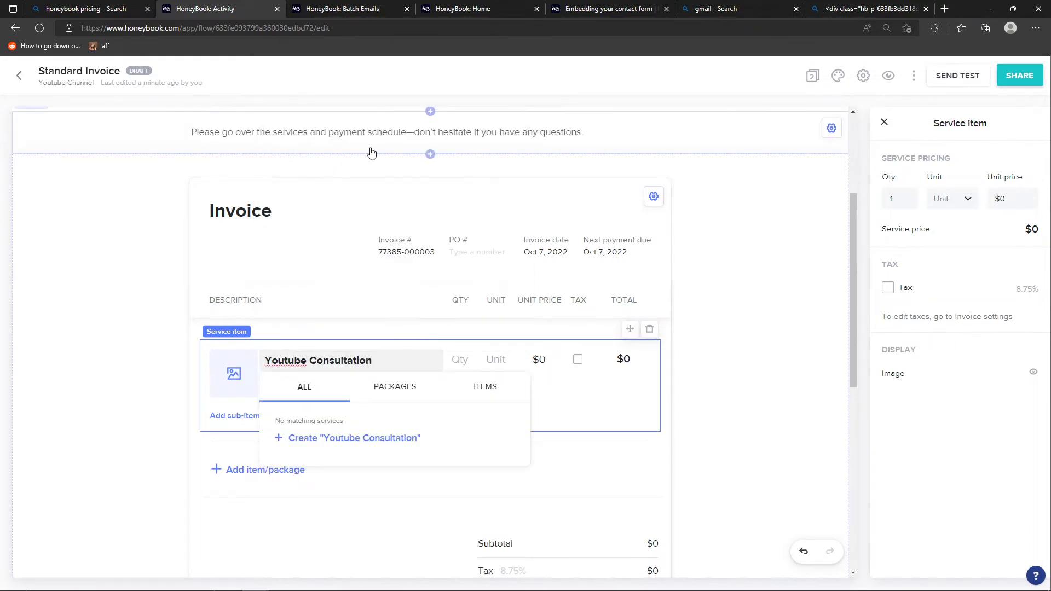
left_click(416, 393)
left_click(461, 396)
left_click(327, 395)
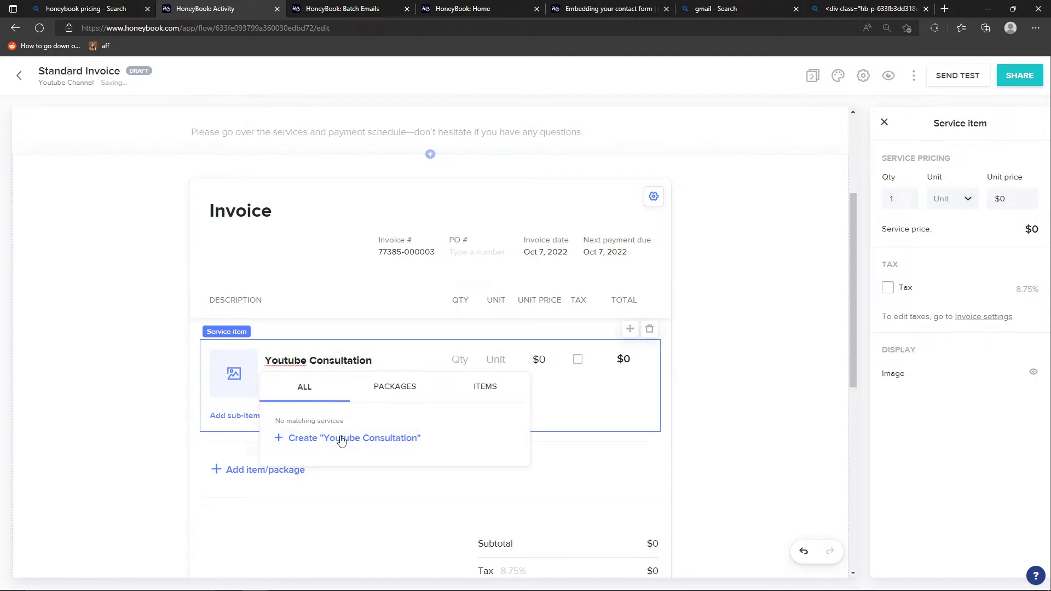
left_click(347, 445)
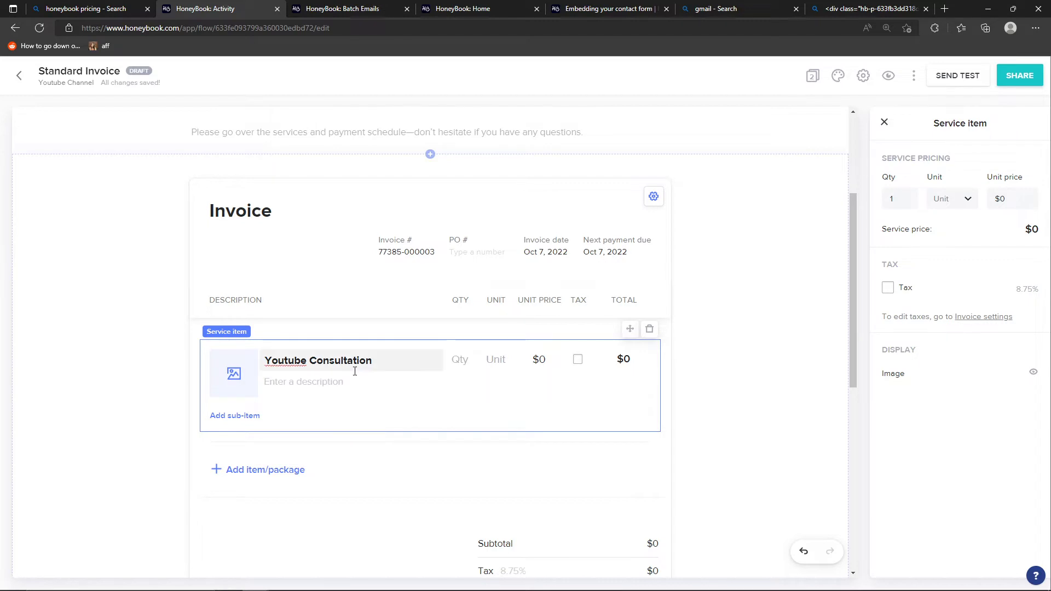
Price the Youtube Consultation service at quantity 1, unit Hour, with a unit price of $200
left_click(464, 360)
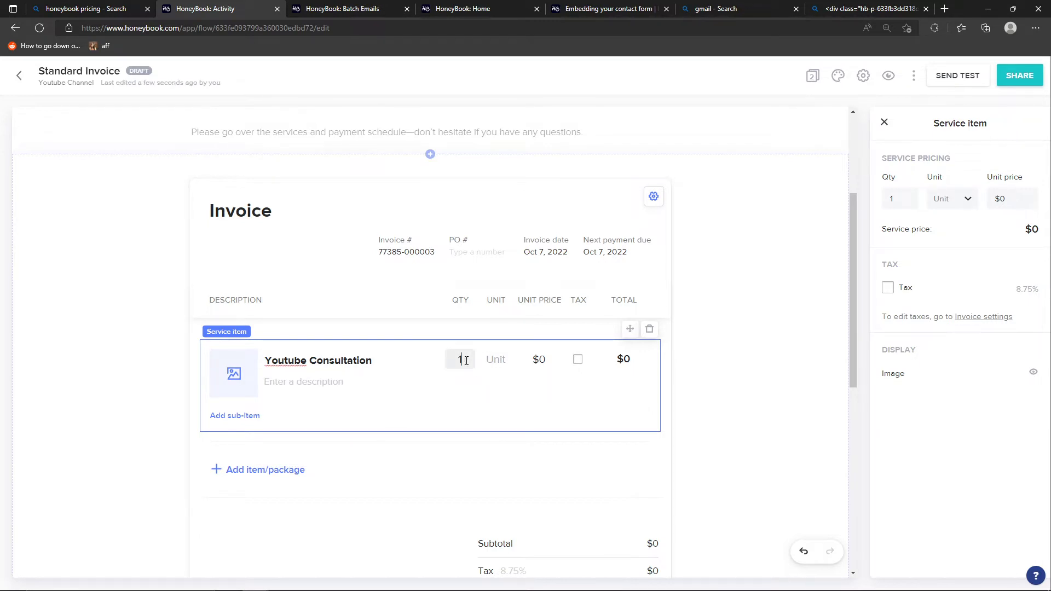
left_click(496, 360)
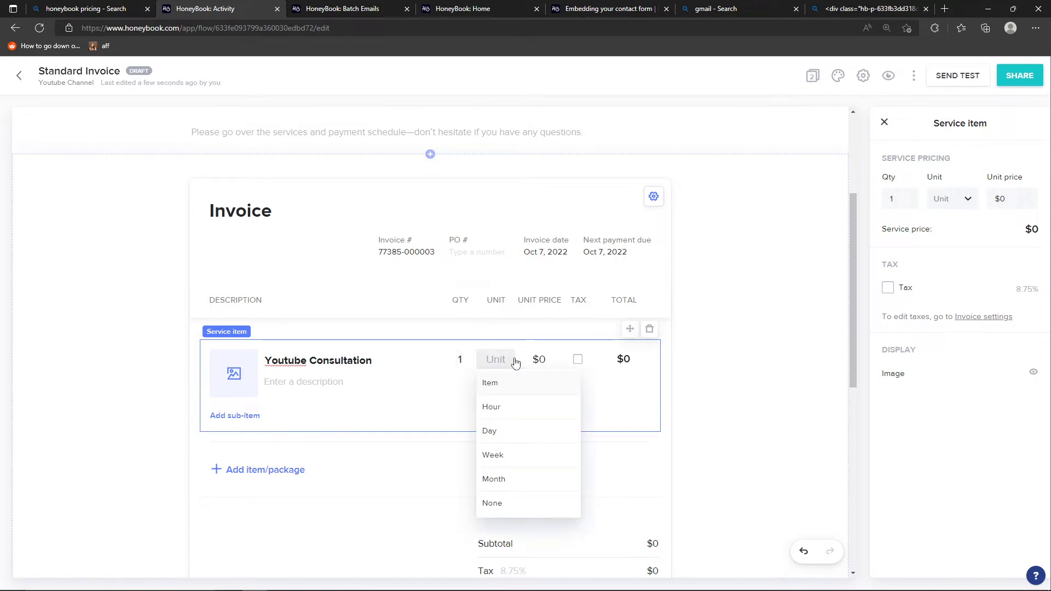
left_click(522, 407)
left_click(537, 362)
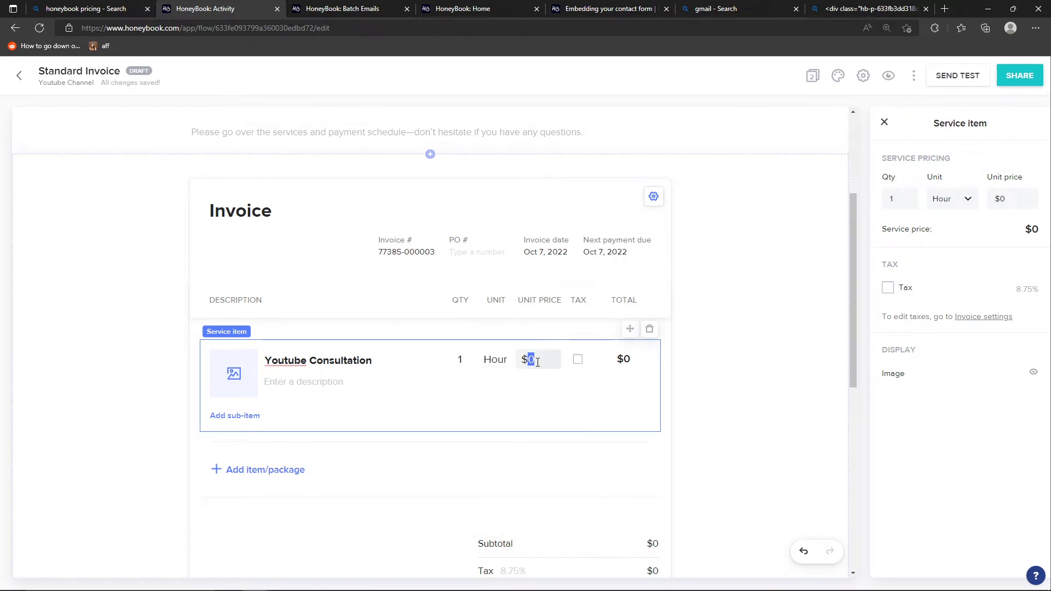
type("200")
left_click(717, 389)
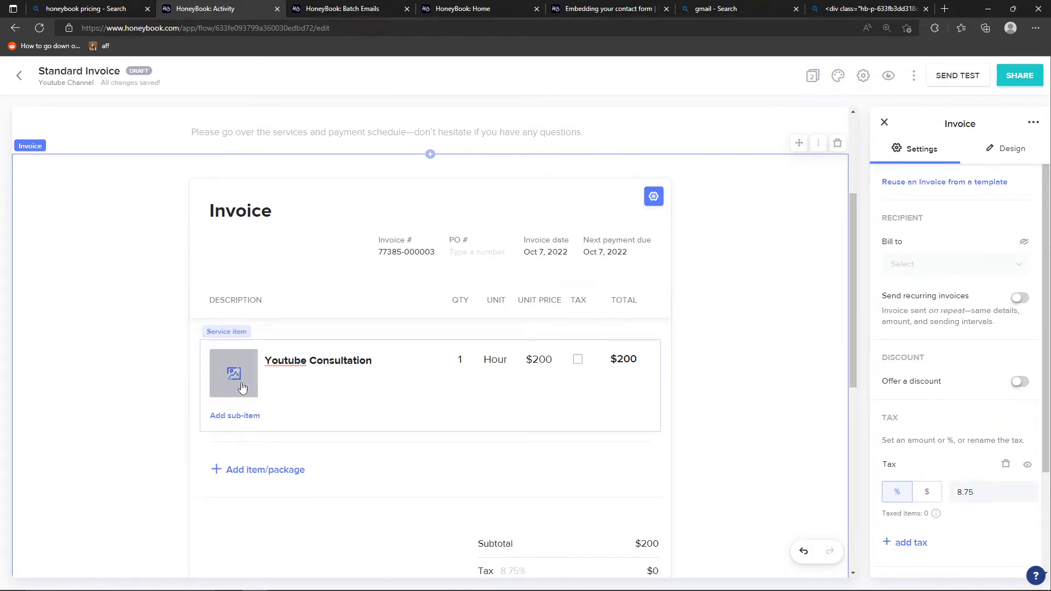
Try adding a sub-item under the Youtube Consultation service, and delete the empty sub-item
left_click(285, 378)
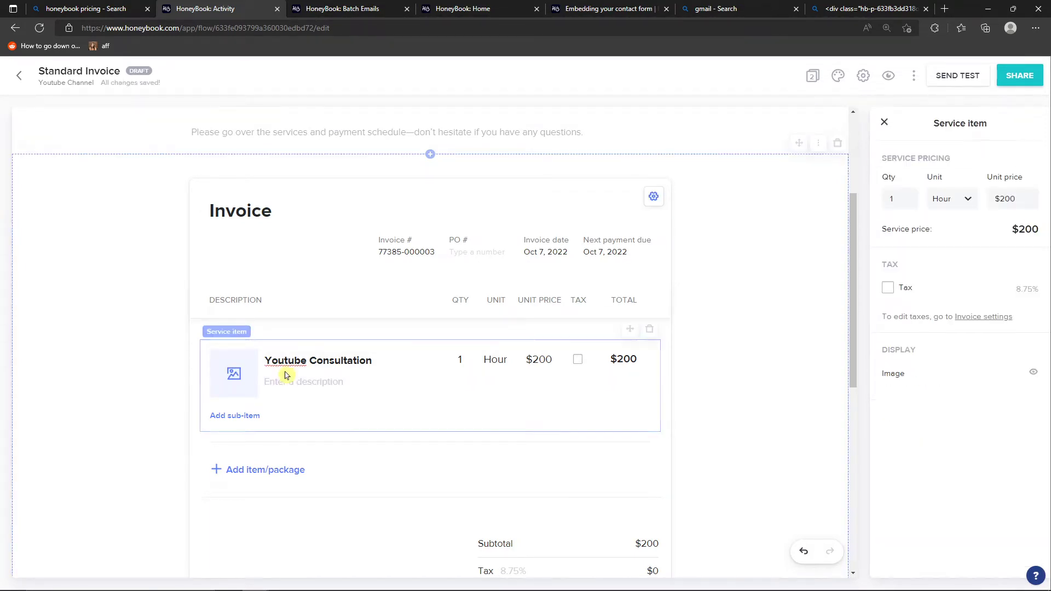
left_click(233, 417)
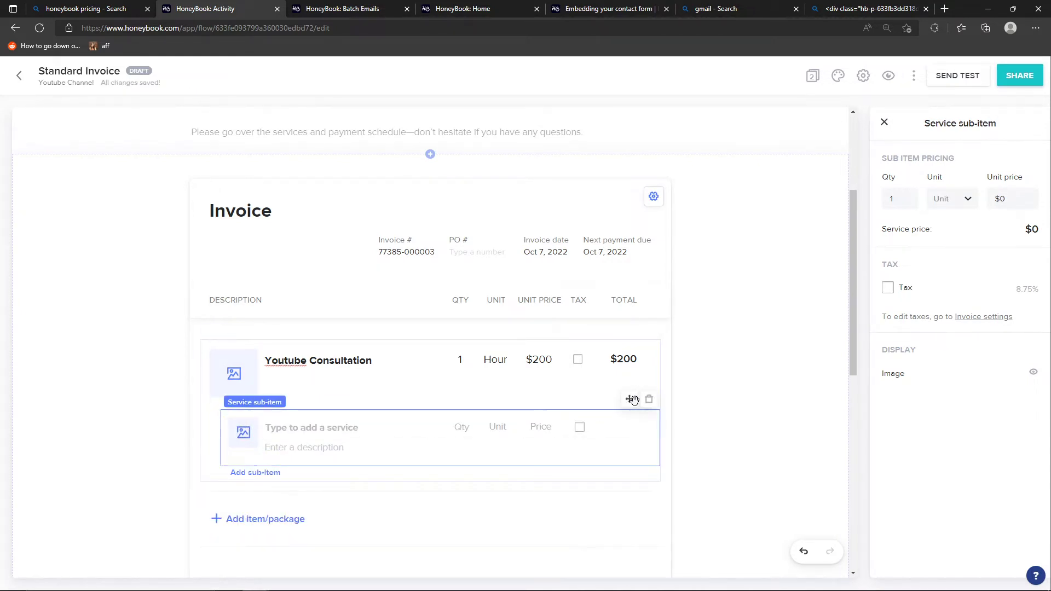
left_click(652, 402)
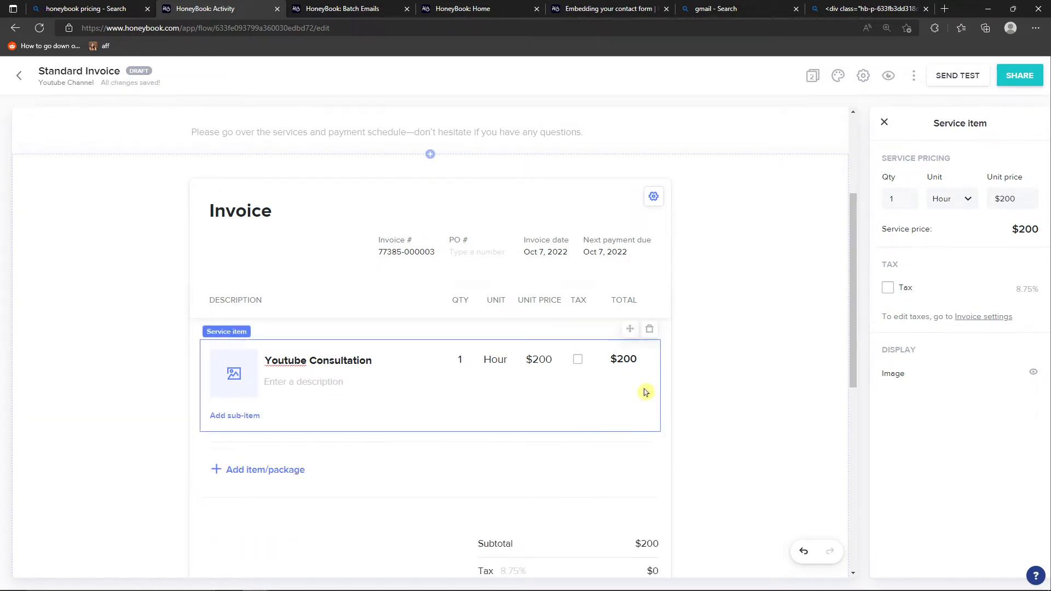
Try applying the 8.75% tax to the Youtube Consultation service, and remove the tax from it
left_click(786, 345)
left_click(591, 382)
left_click(889, 289)
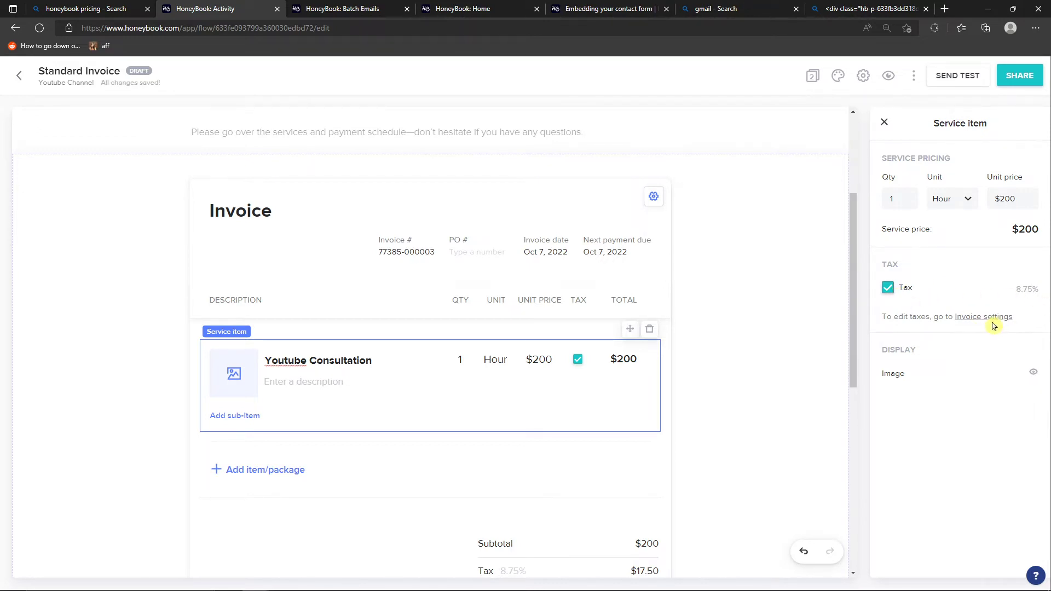
left_click(889, 291)
Try sending this invoice as a recurring invoice from the invoice settings, and turn the option off
scroll(263, 439, "down", 2)
scroll(284, 382, "down", 2)
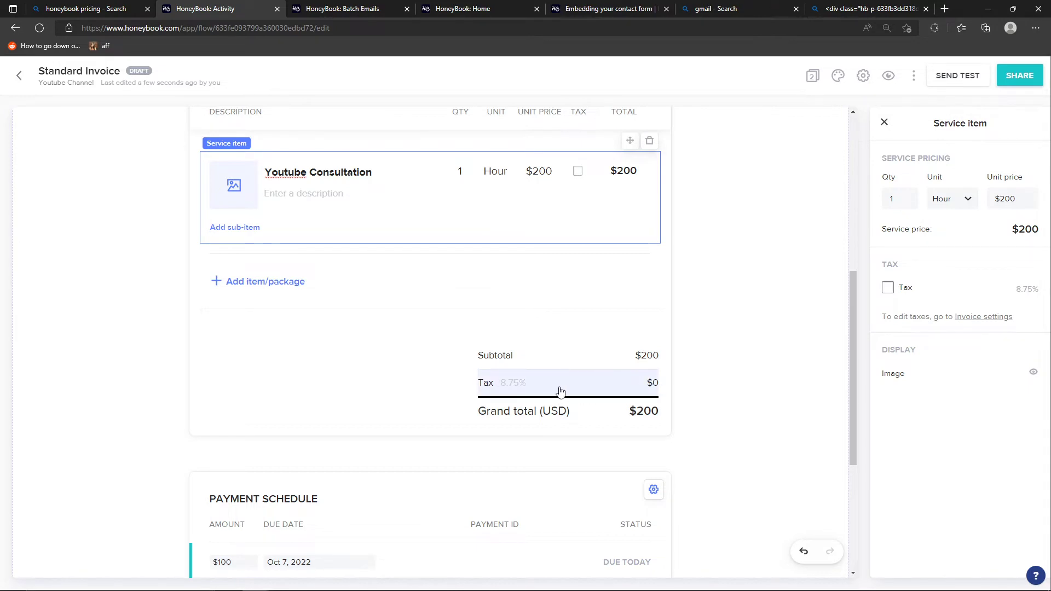
left_click(562, 414)
scroll(459, 385, "up", 4)
scroll(458, 384, "down", 4)
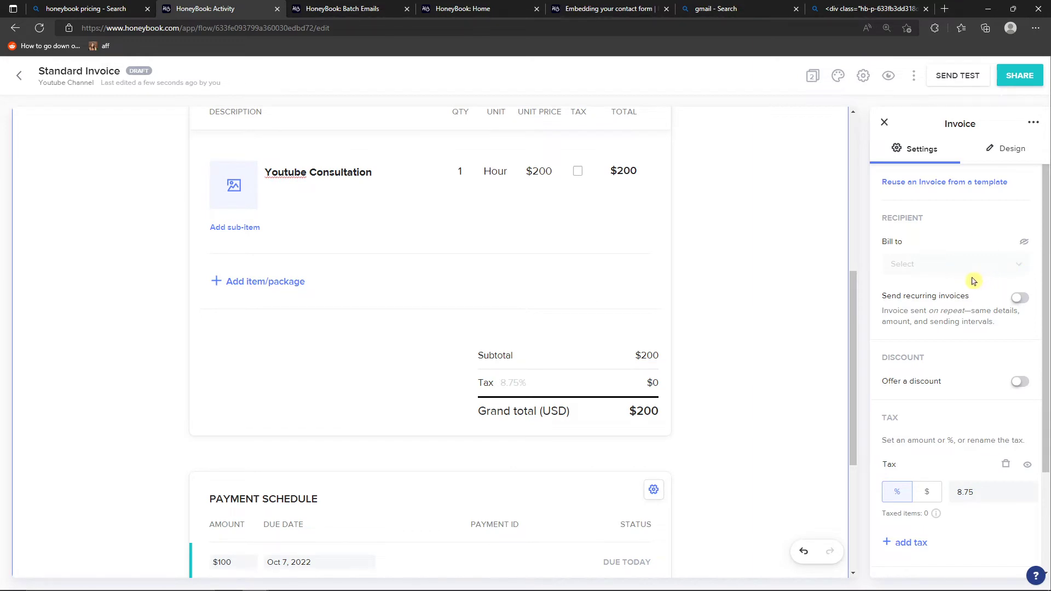
left_click(1019, 298)
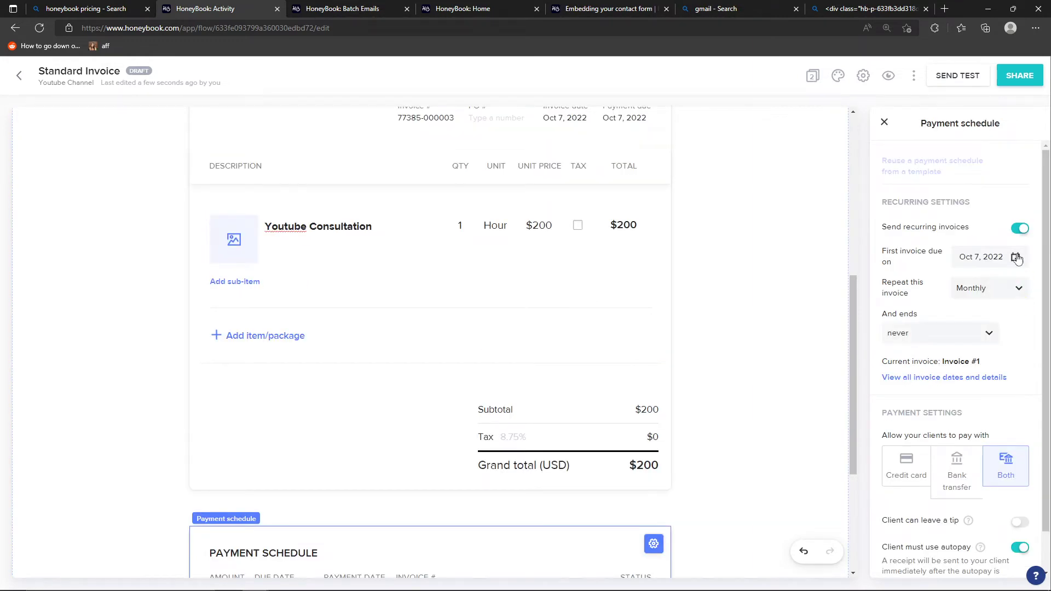
left_click(1020, 231)
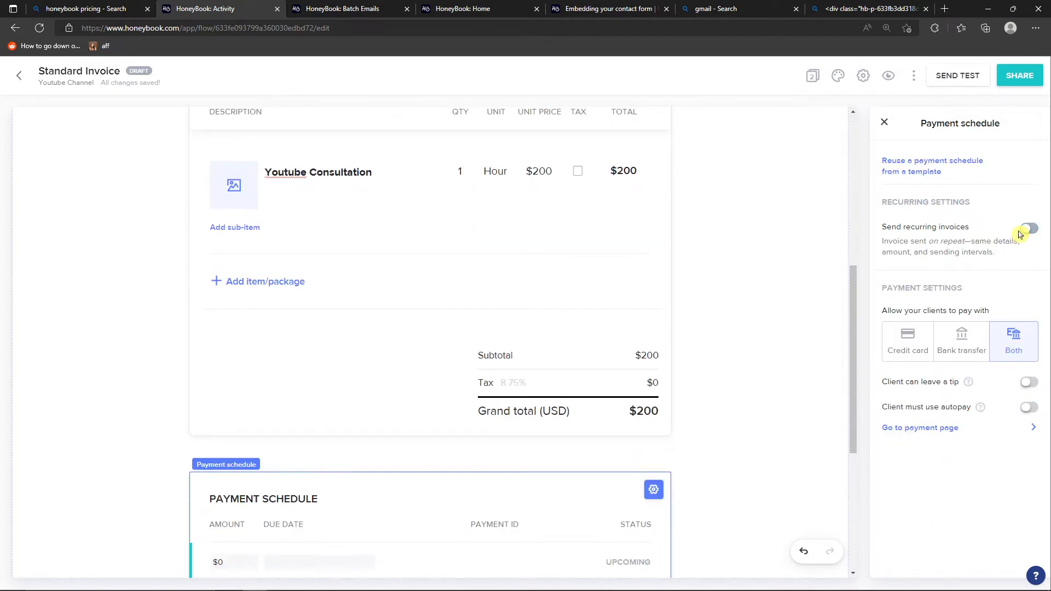
left_click(1024, 230)
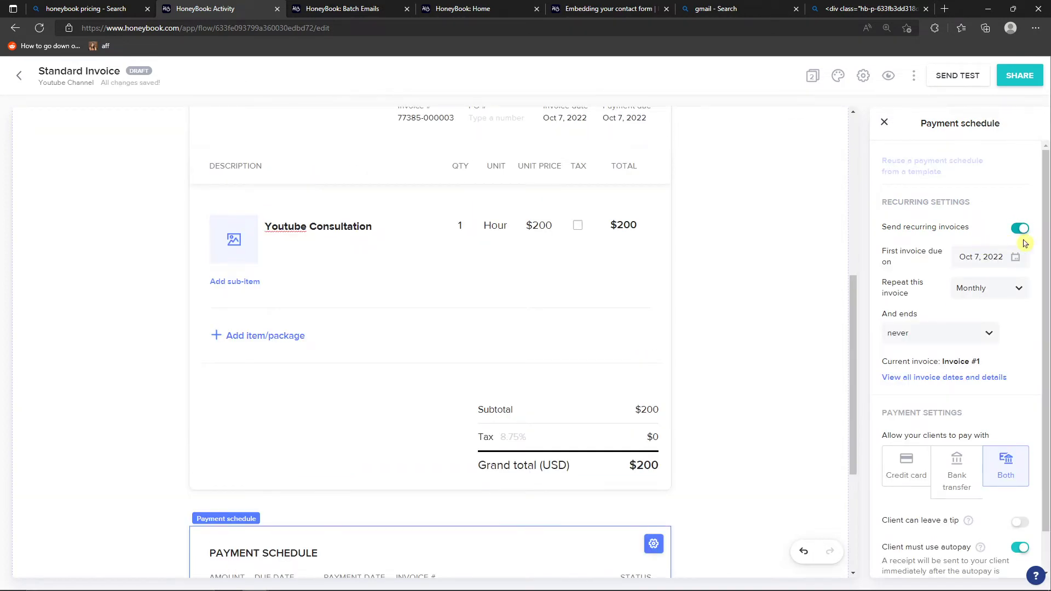
left_click(1024, 230)
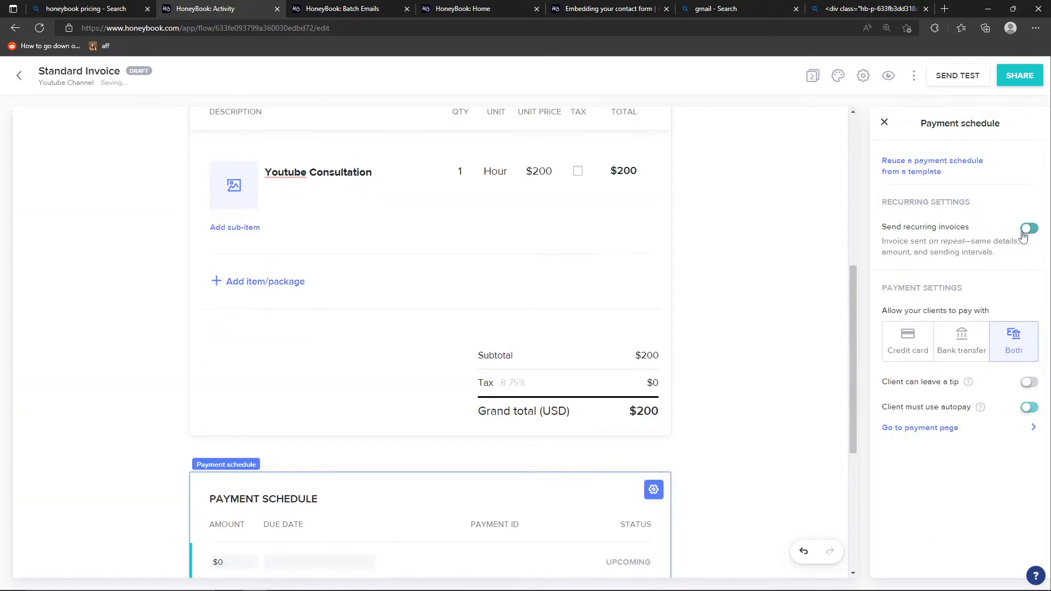
left_click(885, 124)
left_click(422, 462)
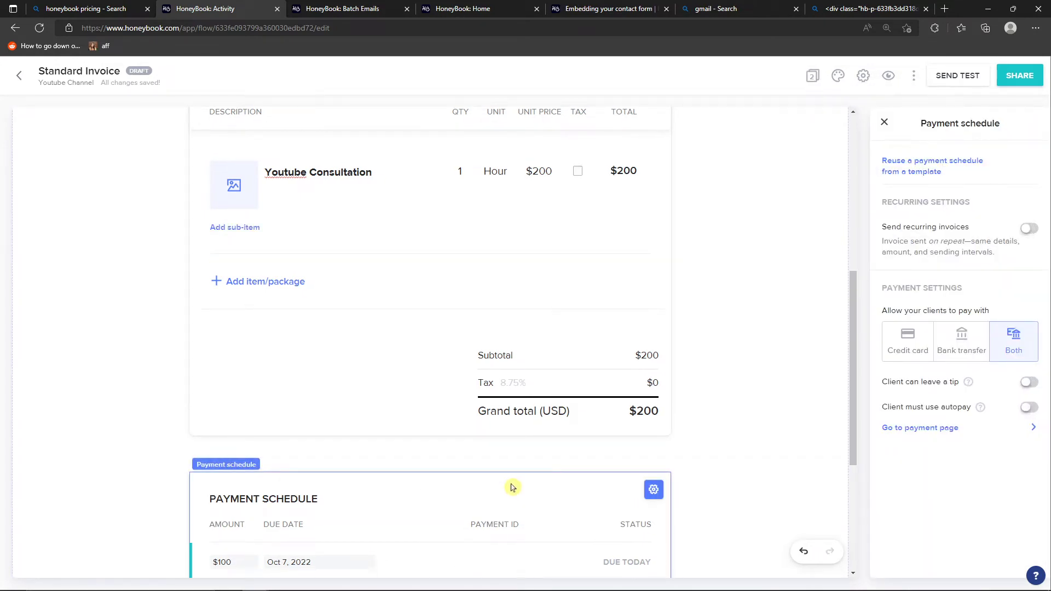
Try offering a discount of 10 on the invoice, as a percentage and as a dollar amount, and turn it off
scroll(468, 452, "up", 3)
left_click(469, 452)
scroll(468, 449, "down", 3)
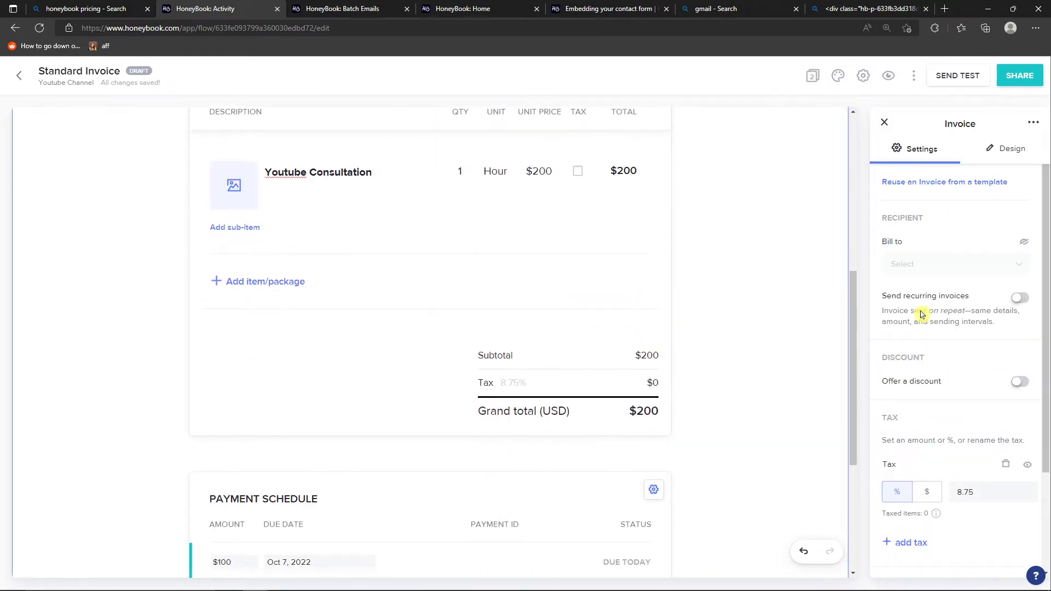
scroll(950, 356, "down", 2)
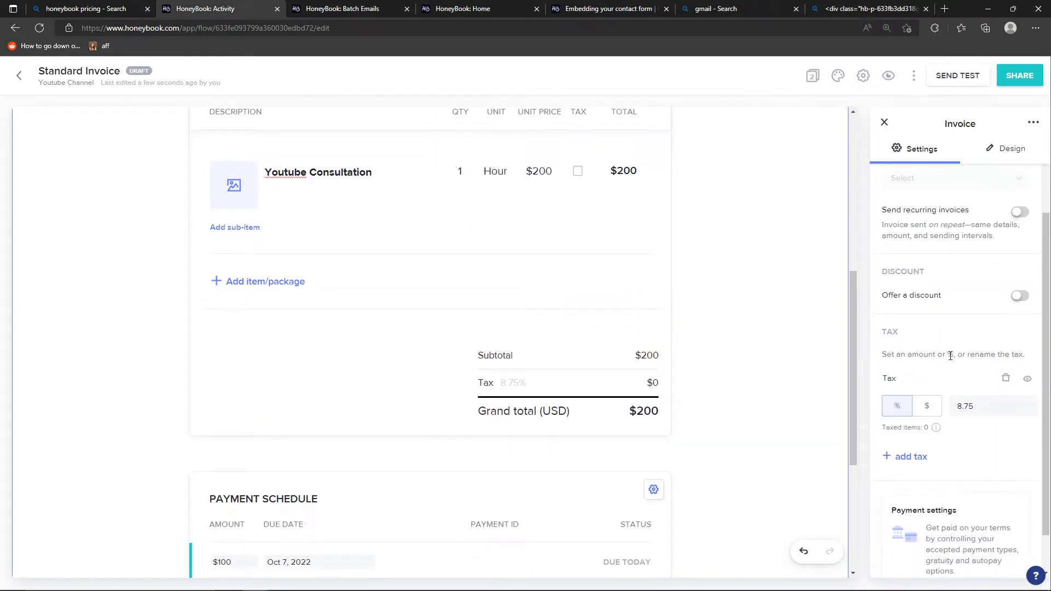
left_click(1024, 296)
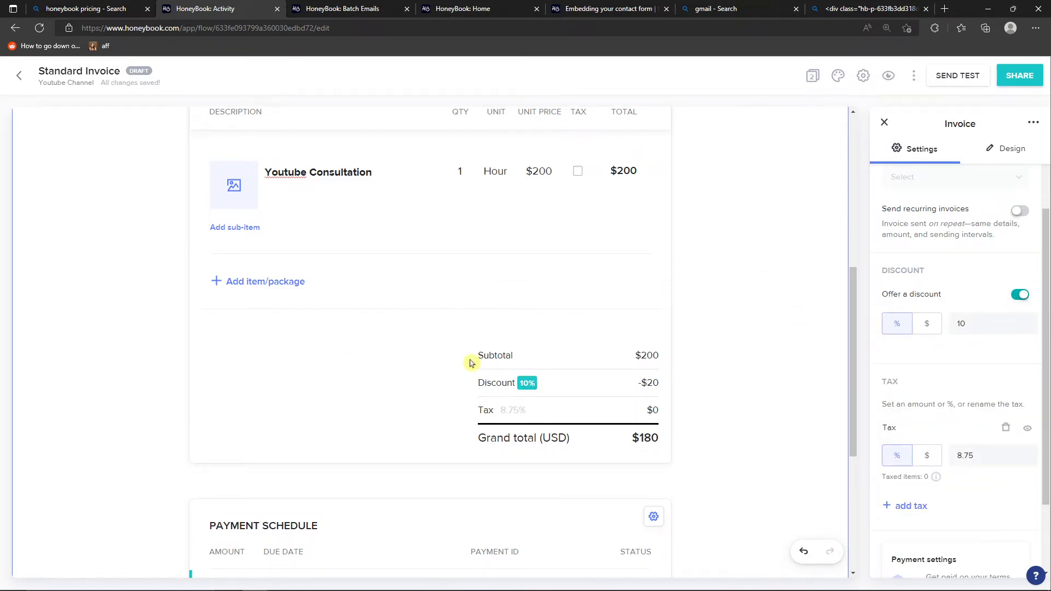
left_click(938, 327)
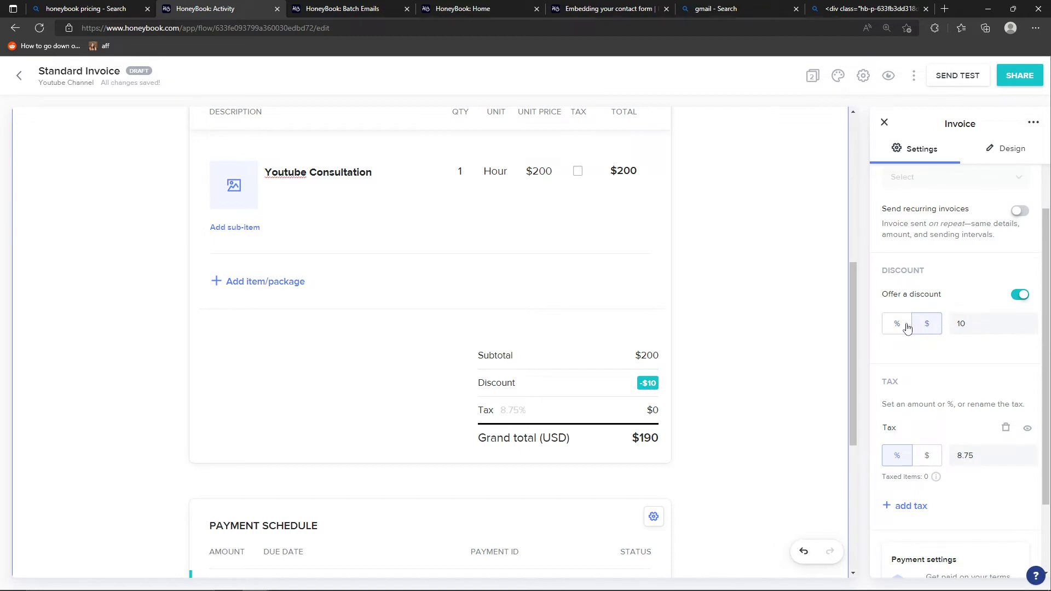
left_click(908, 328)
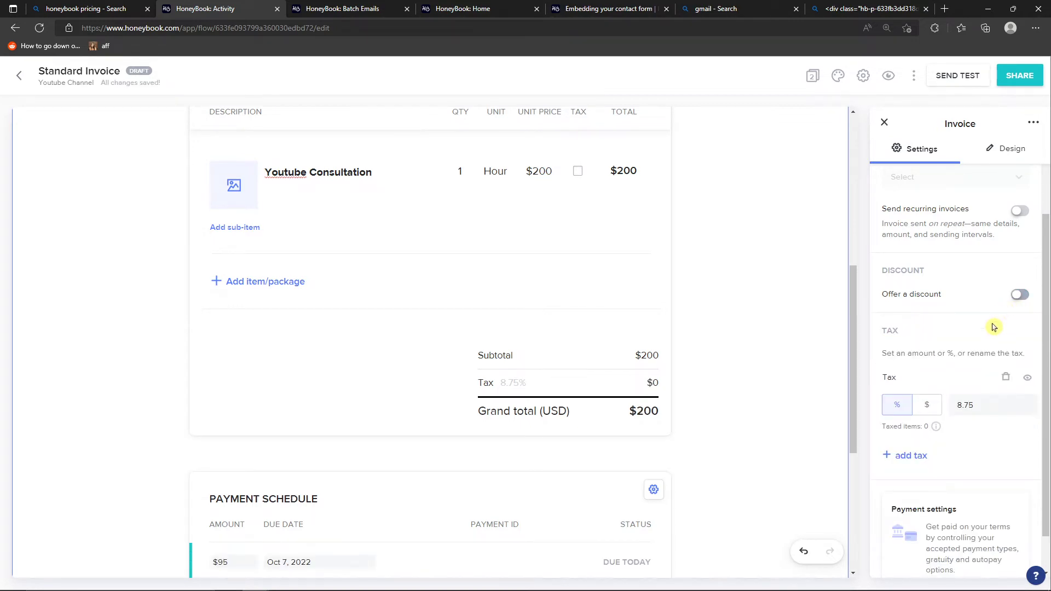
Try the payment schedule's credit card, bank transfer and client tip settings, and restore Both with tips off
scroll(977, 335, "down", 1)
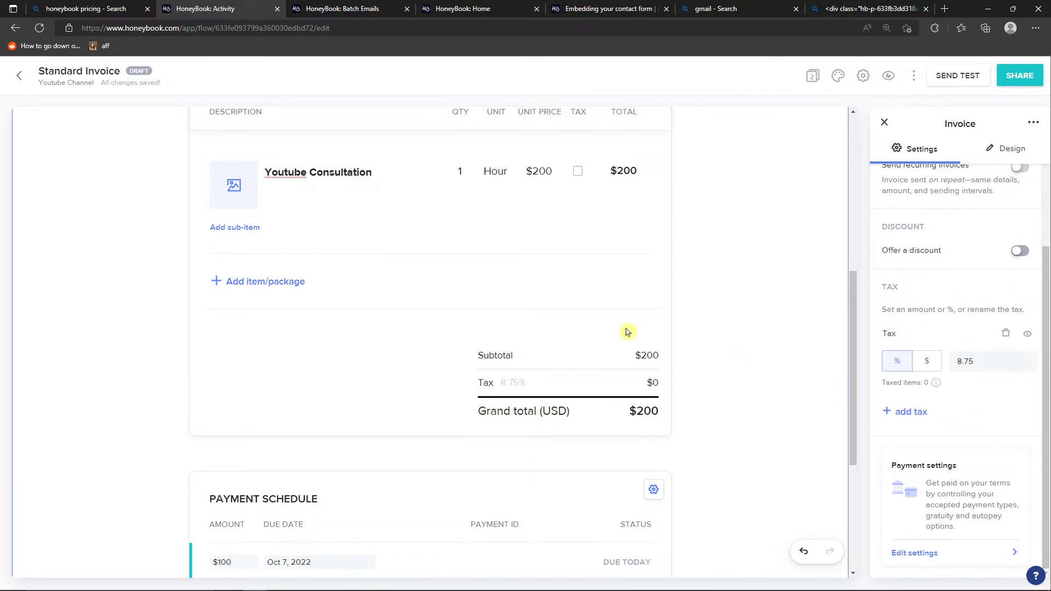
scroll(93, 337, "down", 3)
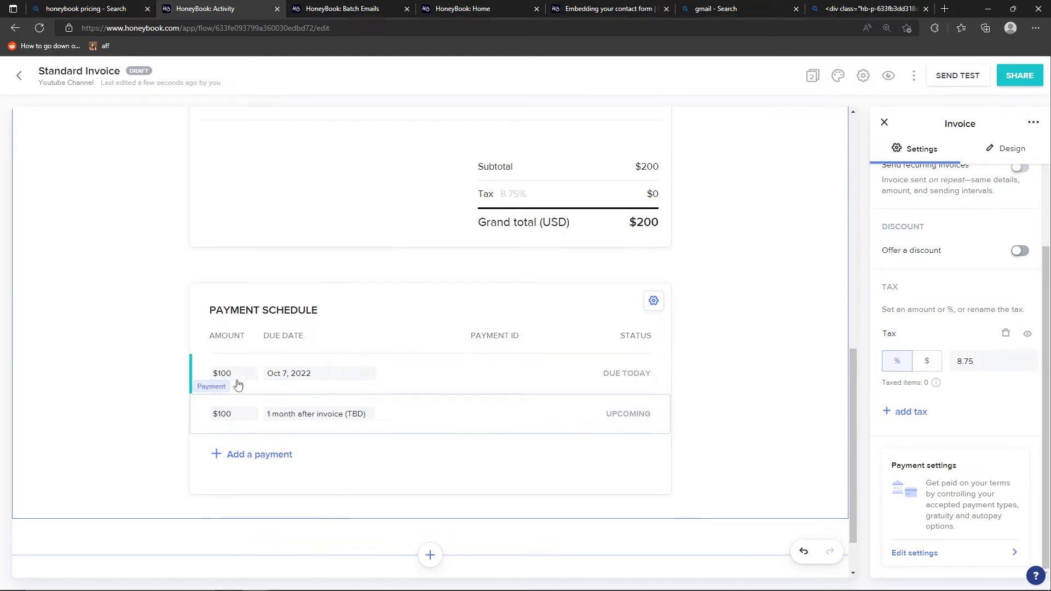
left_click(360, 324)
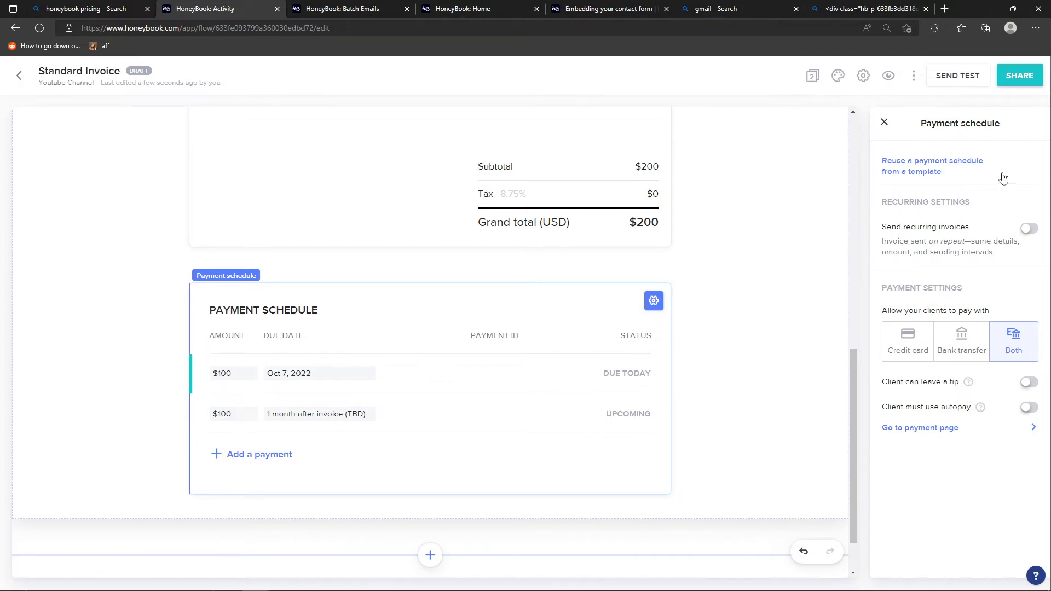
left_click(916, 352)
left_click(961, 353)
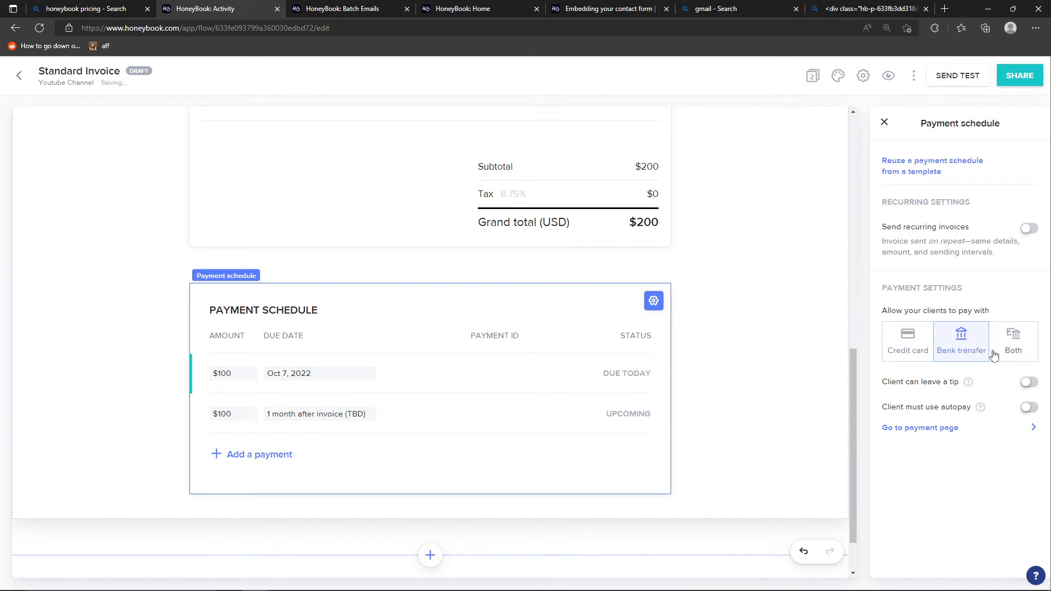
left_click(1011, 353)
left_click(1028, 384)
left_click(1028, 387)
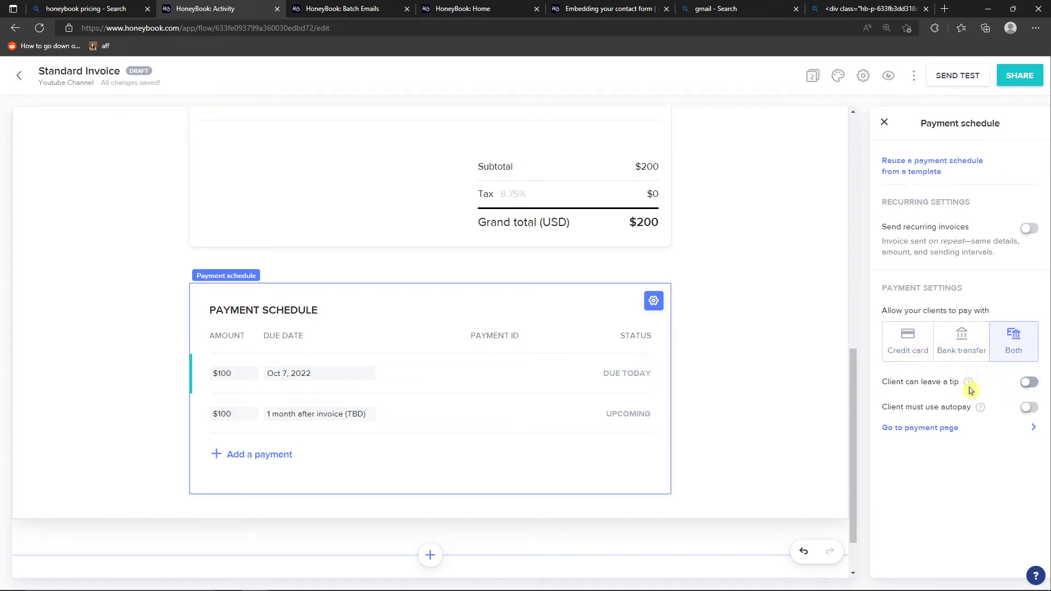
Examine the payment options of the individual payments in the payment schedule
left_click_drag(217, 382, 240, 377)
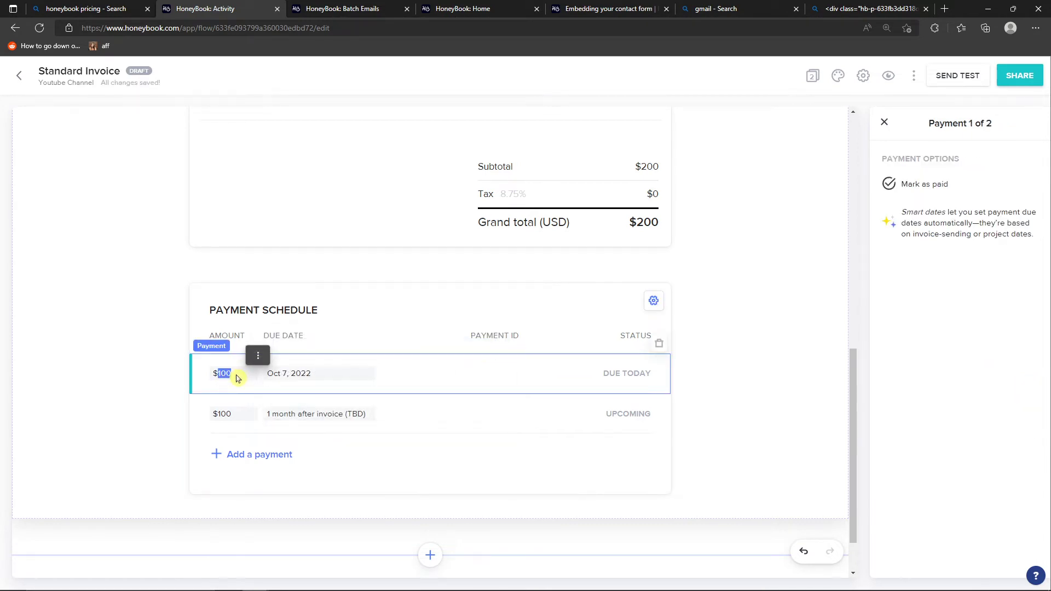
left_click(772, 403)
left_click(520, 410)
Turn on recurring invoices for the payment schedule and review the repeat interval and end options
left_click(539, 315)
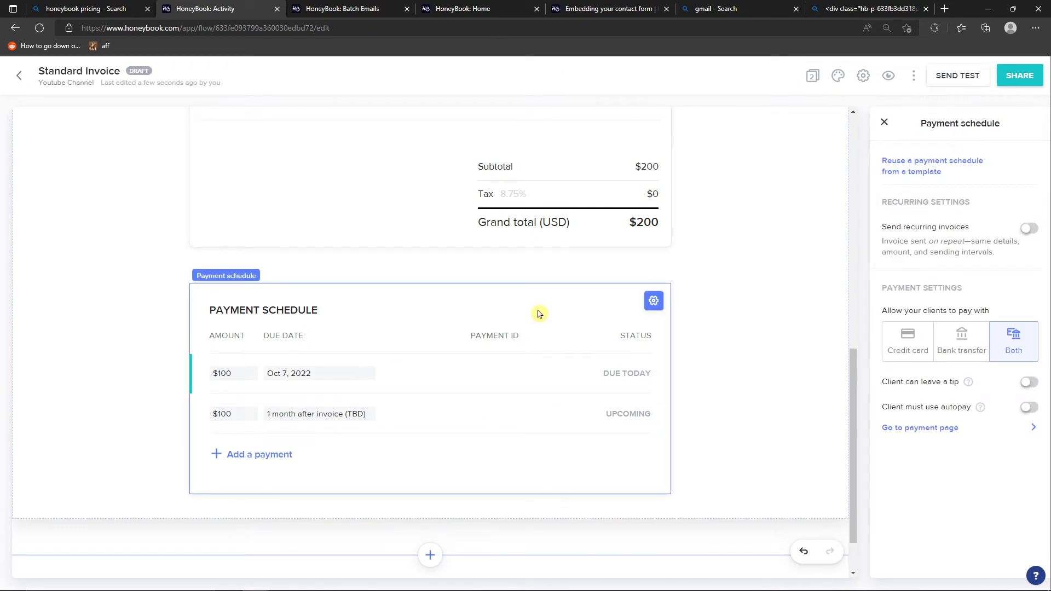
left_click(1029, 228)
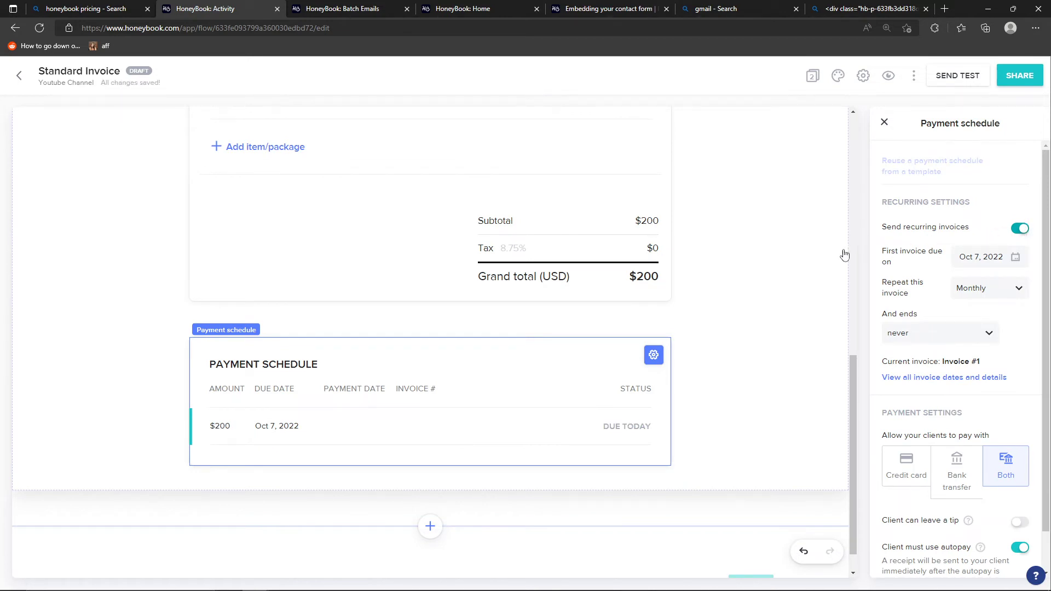
left_click(979, 299)
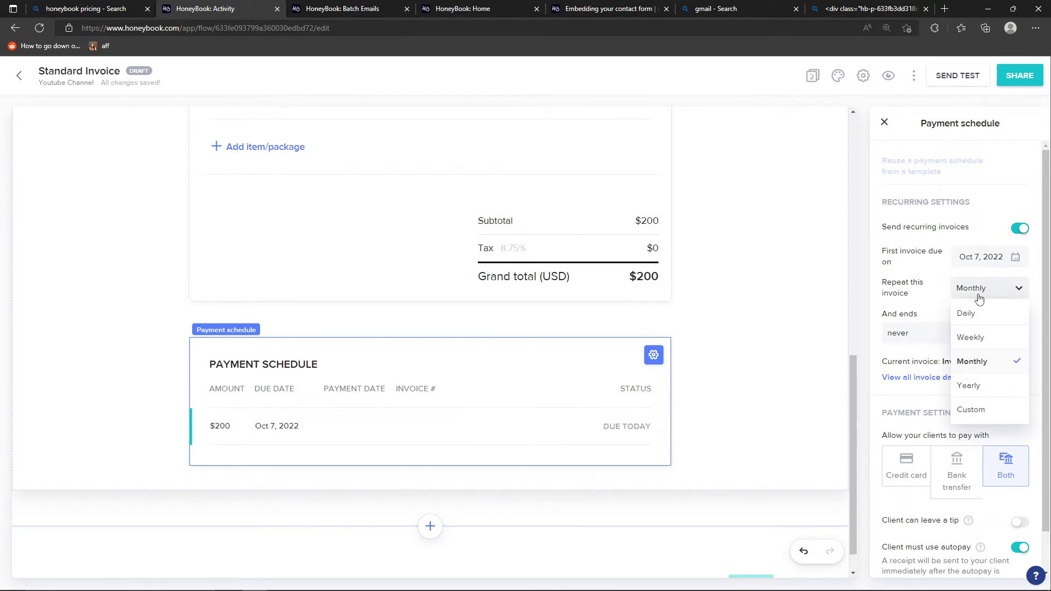
left_click(933, 305)
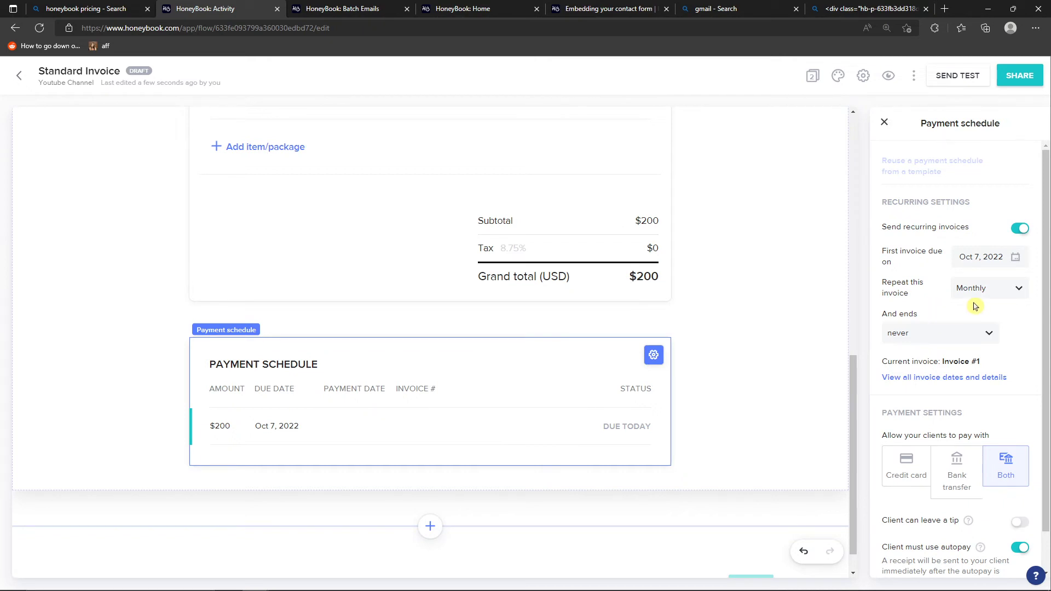
left_click(957, 333)
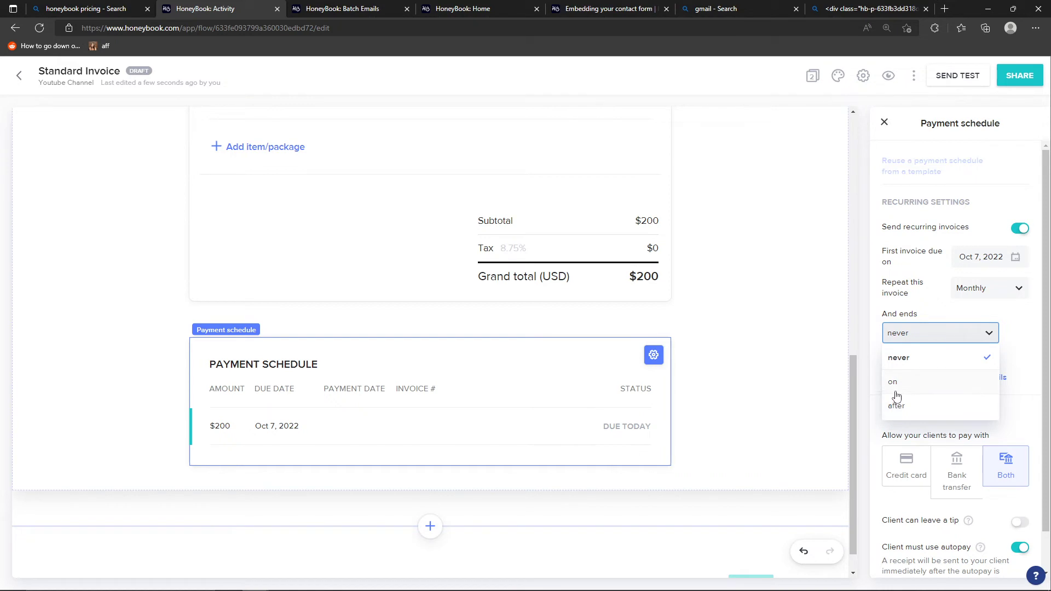
left_click(923, 329)
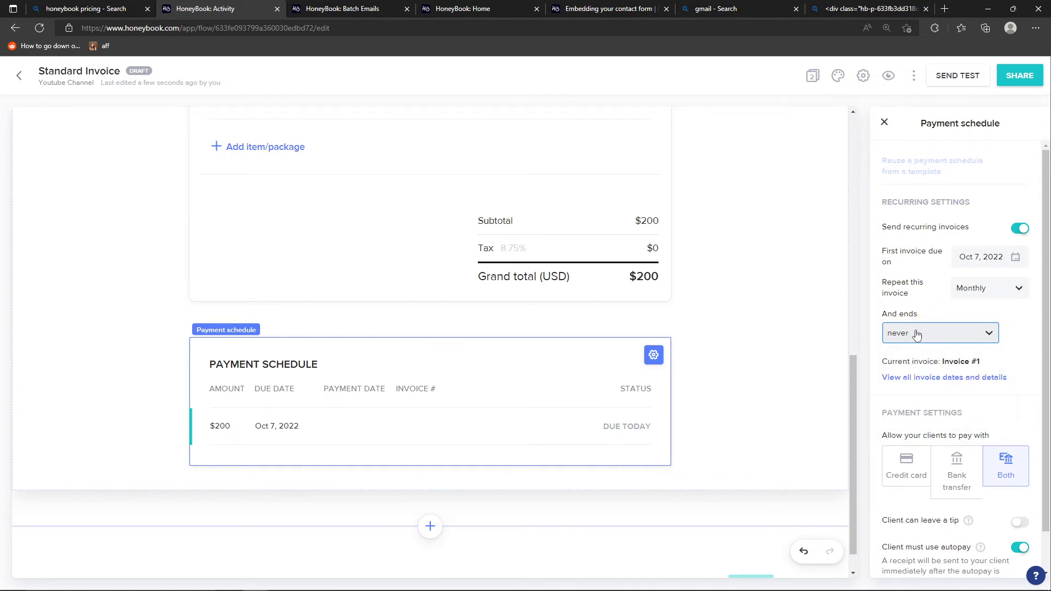
Examine the recurring invoice from its beginning and view its Pay page
scroll(824, 328, "up", 2)
scroll(824, 329, "up", 8)
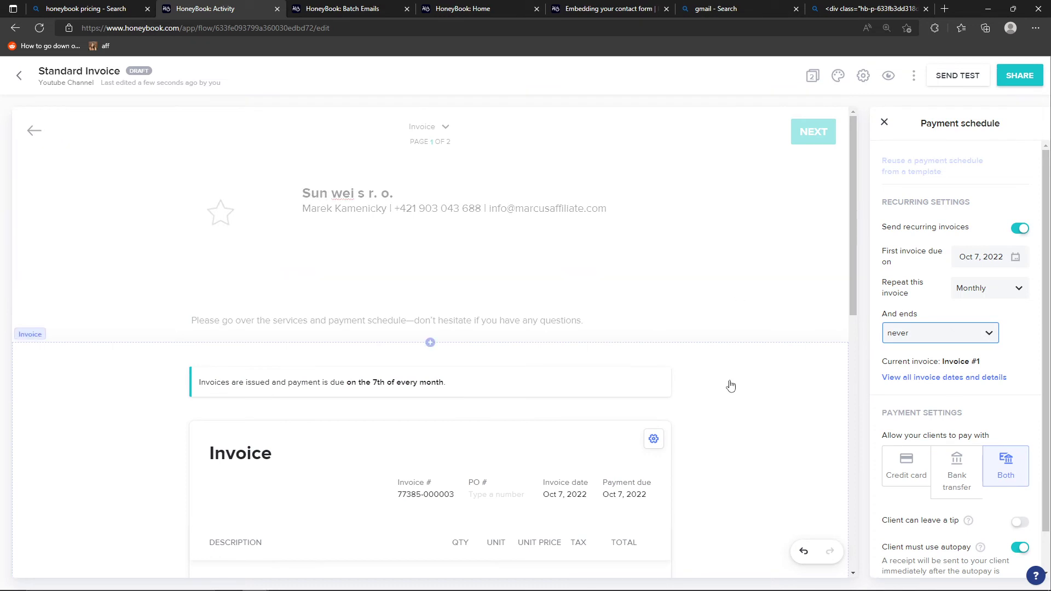
left_click(766, 249)
left_click(746, 370)
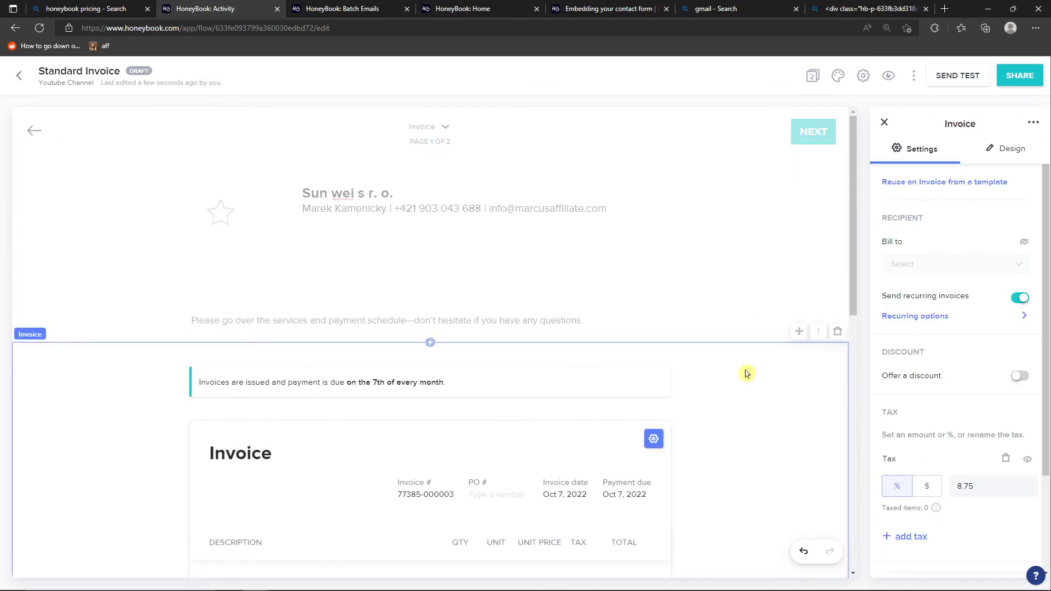
left_click(450, 127)
left_click(455, 172)
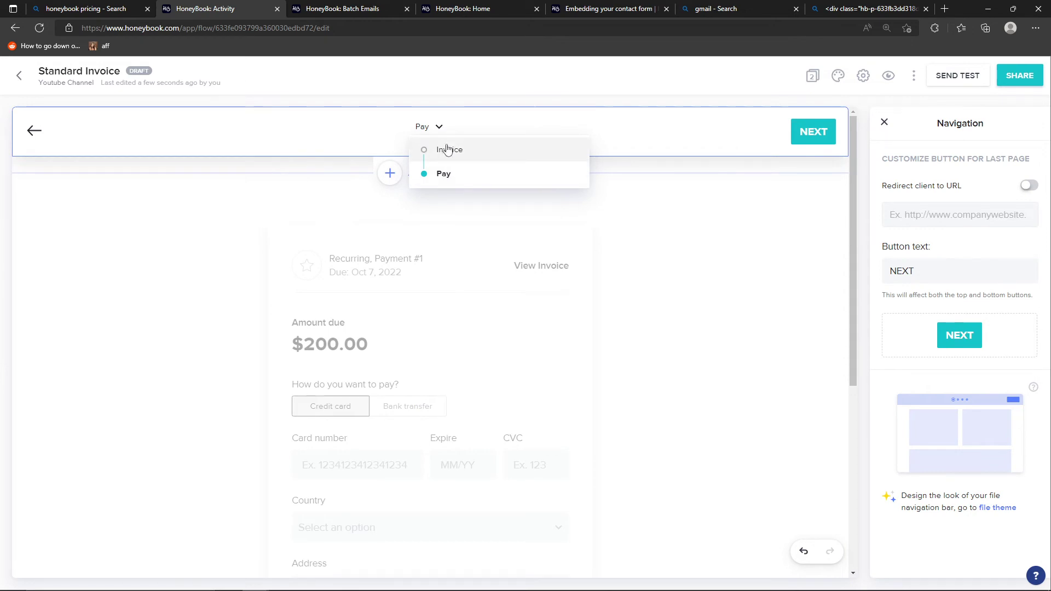
Return to the Invoice page and turn off recurring invoices for the payment schedule
left_click(450, 149)
left_click(767, 436)
scroll(758, 429, "down", 10)
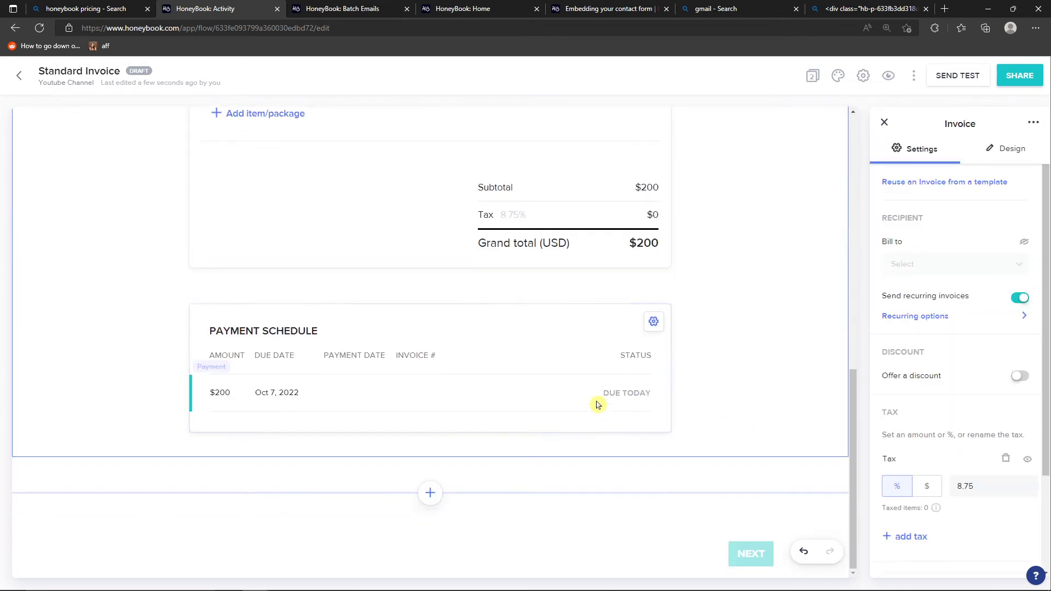
left_click(568, 336)
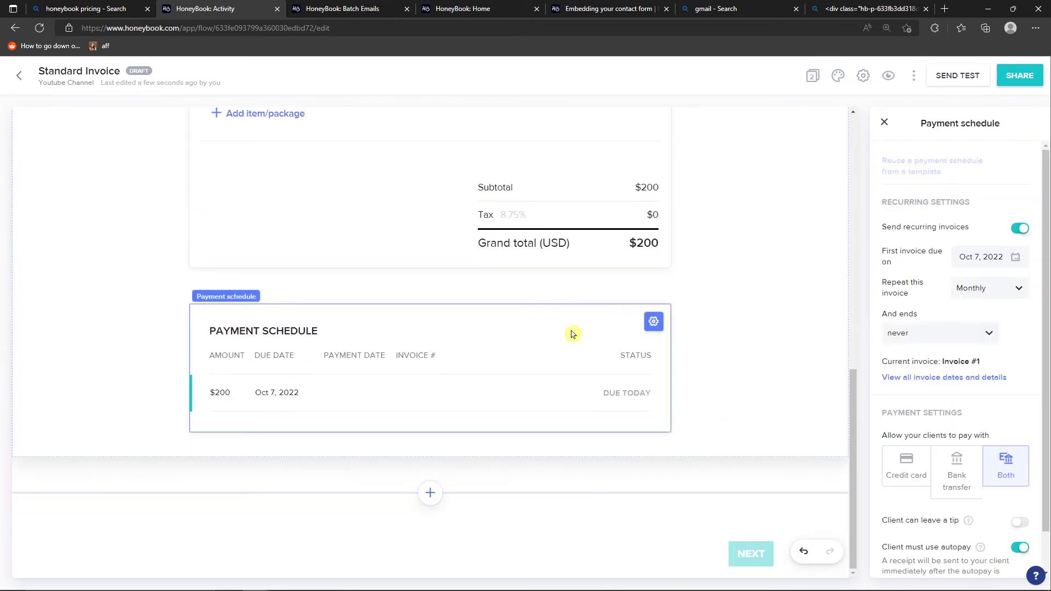
left_click(1022, 229)
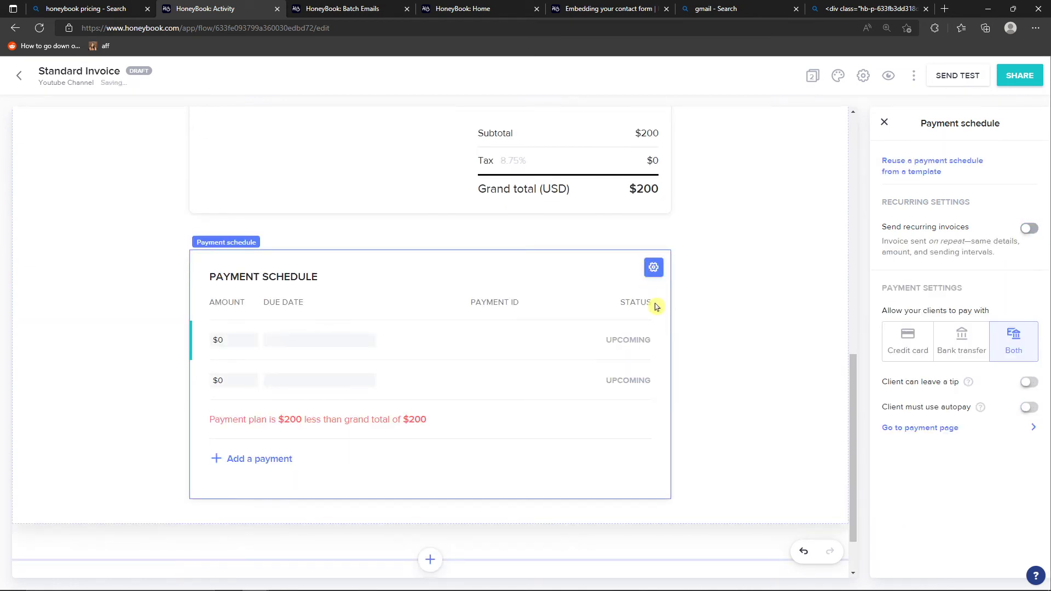
Open the Pay page and examine the client's payment form from the amount due down to the autopay option
scroll(427, 345, "up", 10)
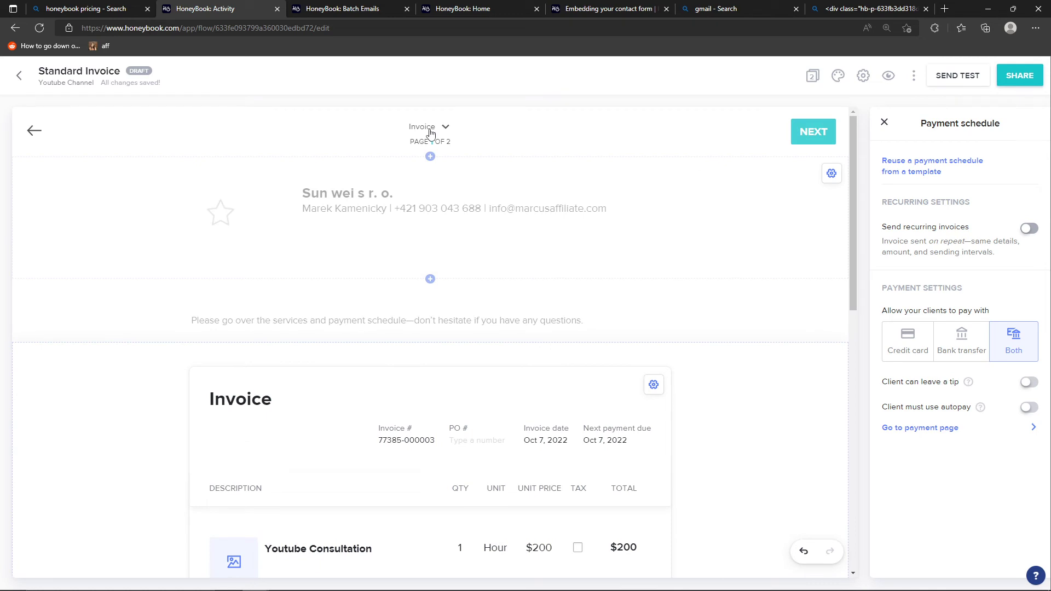
left_click(430, 134)
left_click(445, 169)
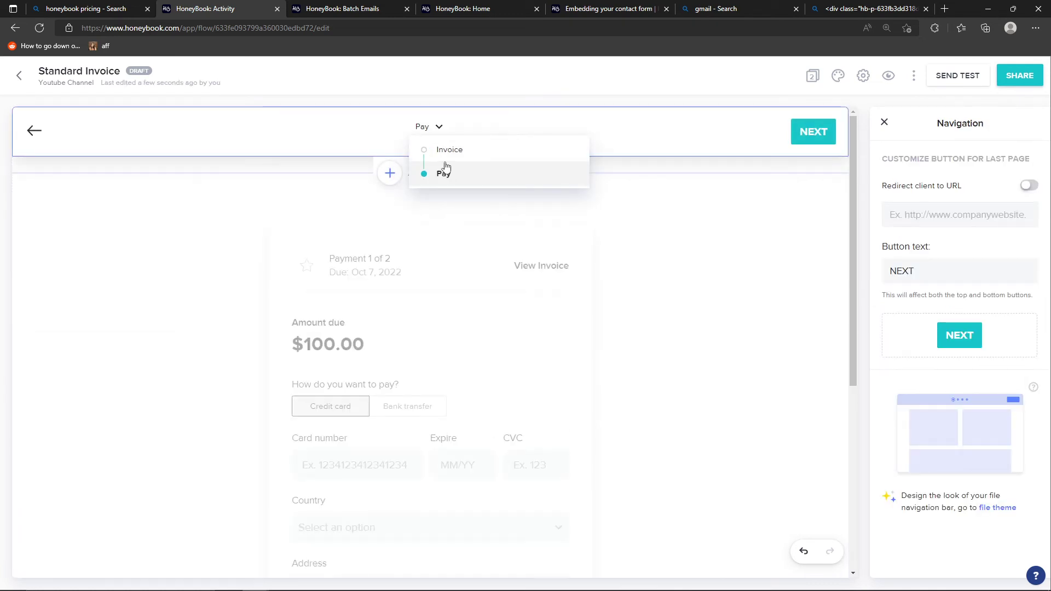
left_click(234, 261)
scroll(406, 309, "down", 2)
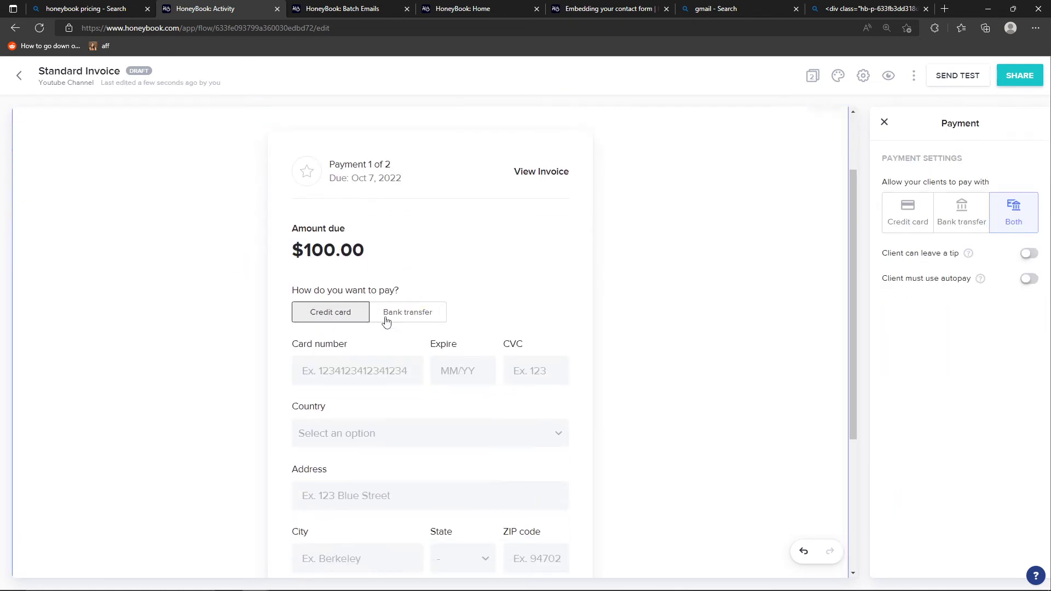
scroll(395, 350, "down", 2)
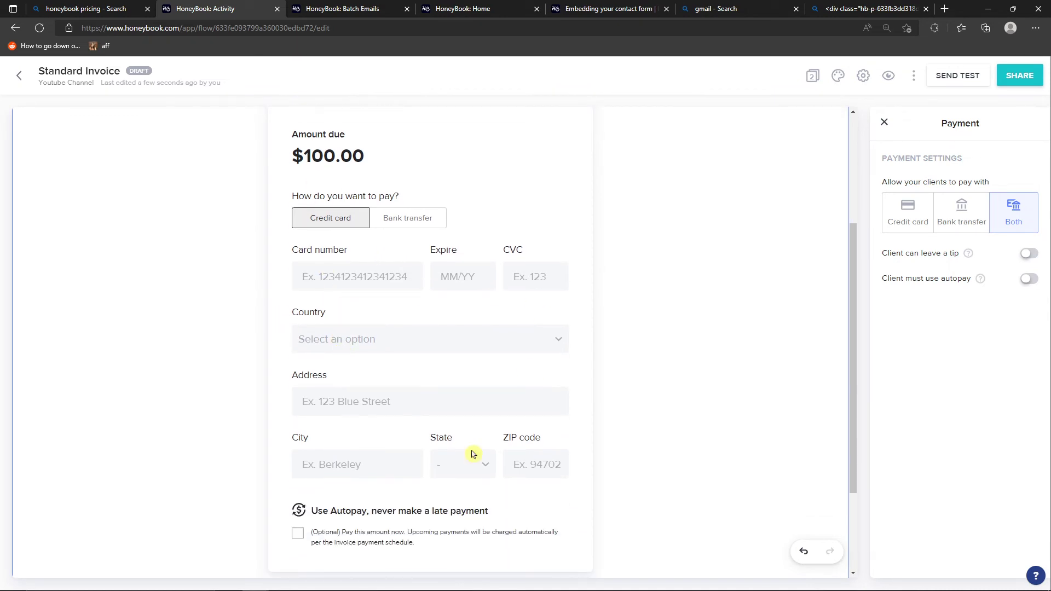
scroll(493, 350, "down", 2)
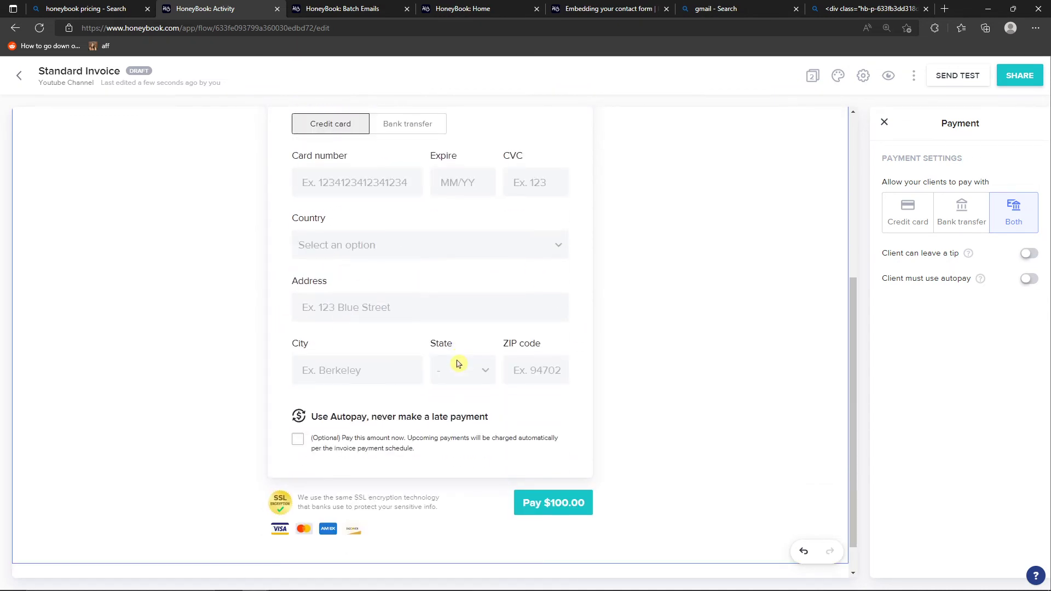
Allow the client to leave a tip on the Pay page and review the tip choices in the payment form
left_click(1030, 254)
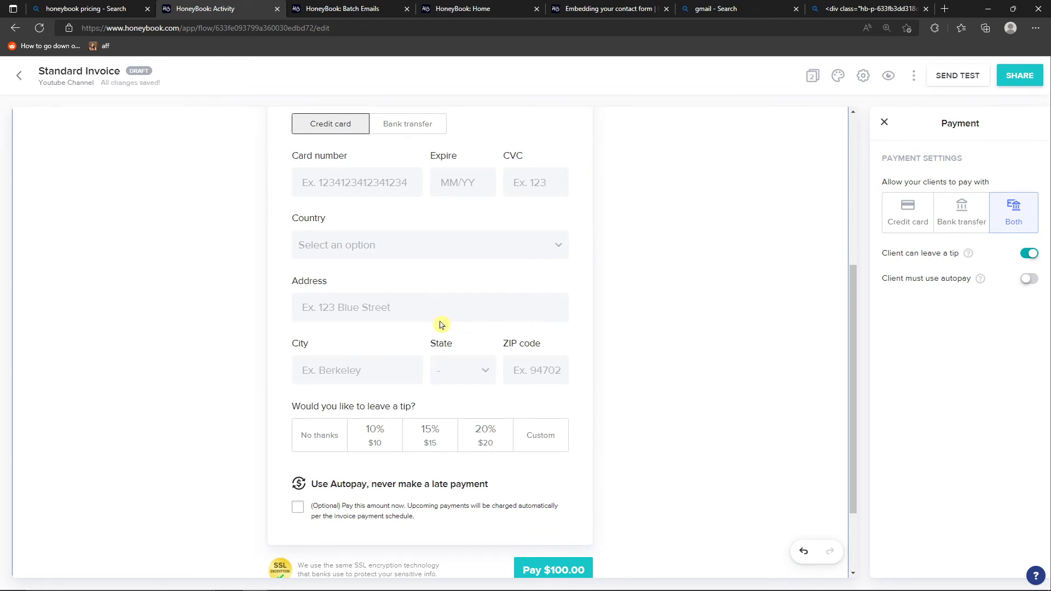
scroll(620, 313, "up", 5)
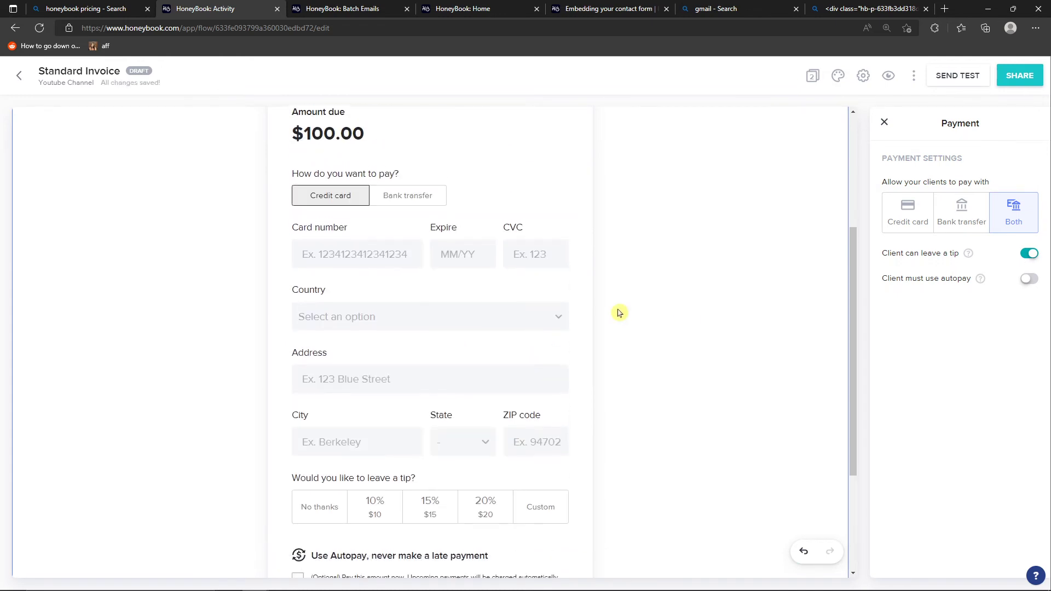
scroll(619, 313, "down", 7)
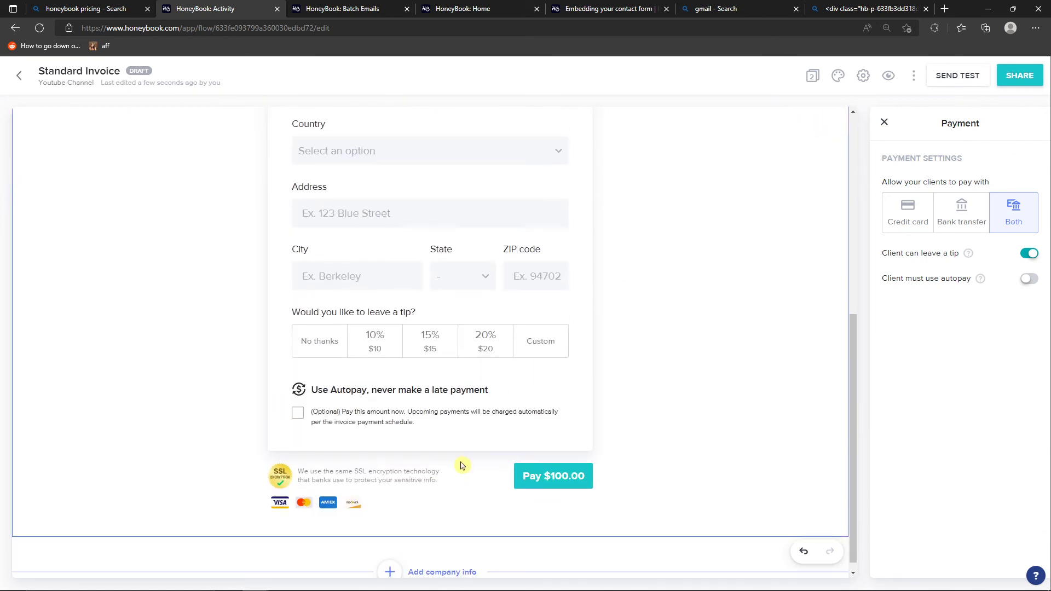
scroll(581, 471, "up", 7)
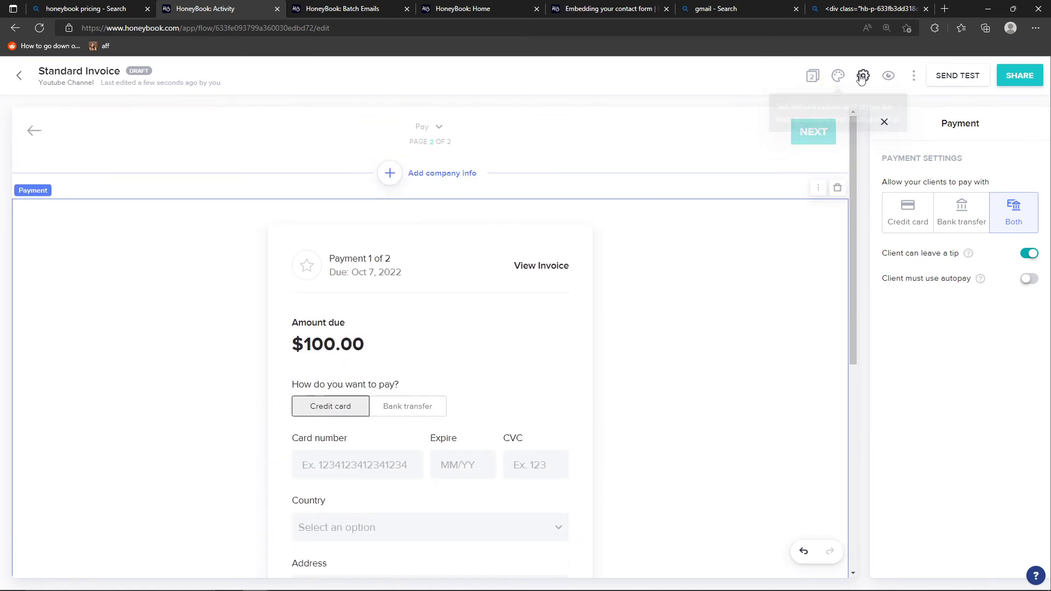
Preview the Invoice and Pay pages as a client, and exit the preview
left_click(887, 77)
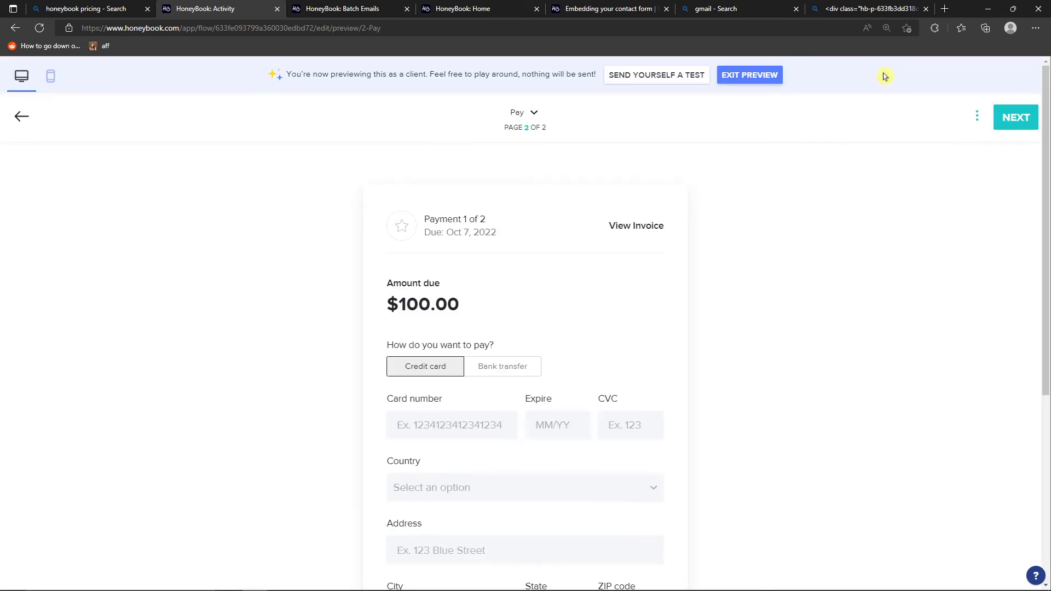
left_click(537, 117)
left_click(534, 137)
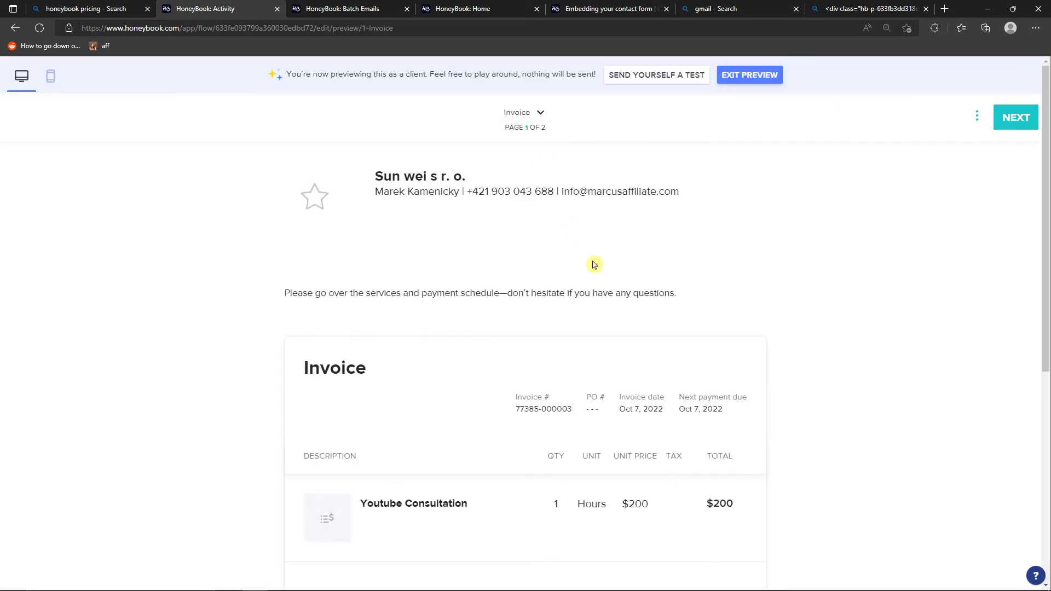
scroll(594, 262, "down", 7)
scroll(593, 264, "up", 7)
scroll(388, 265, "down", 6)
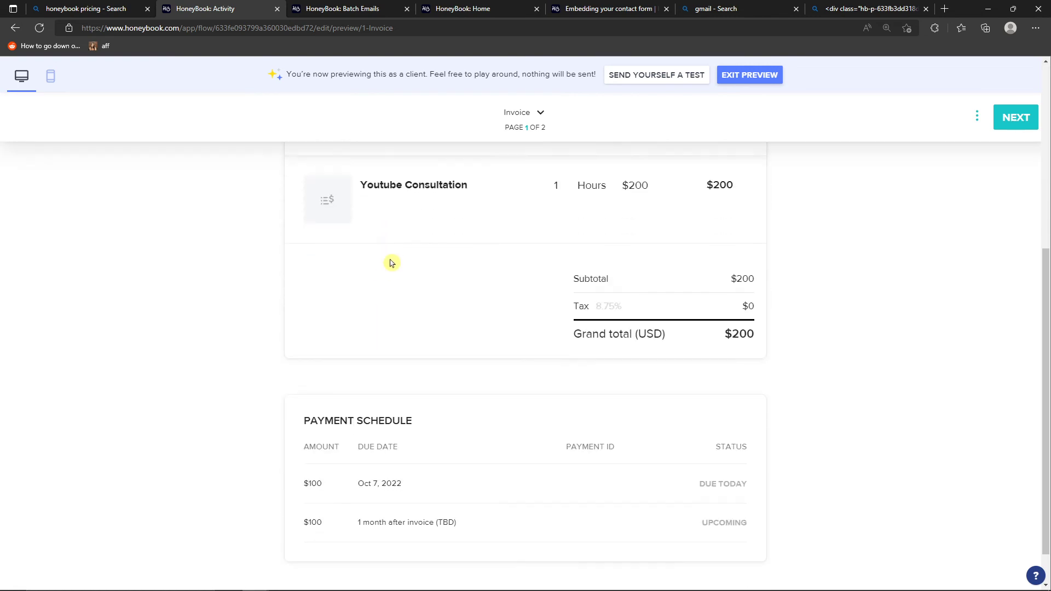
scroll(400, 258, "up", 6)
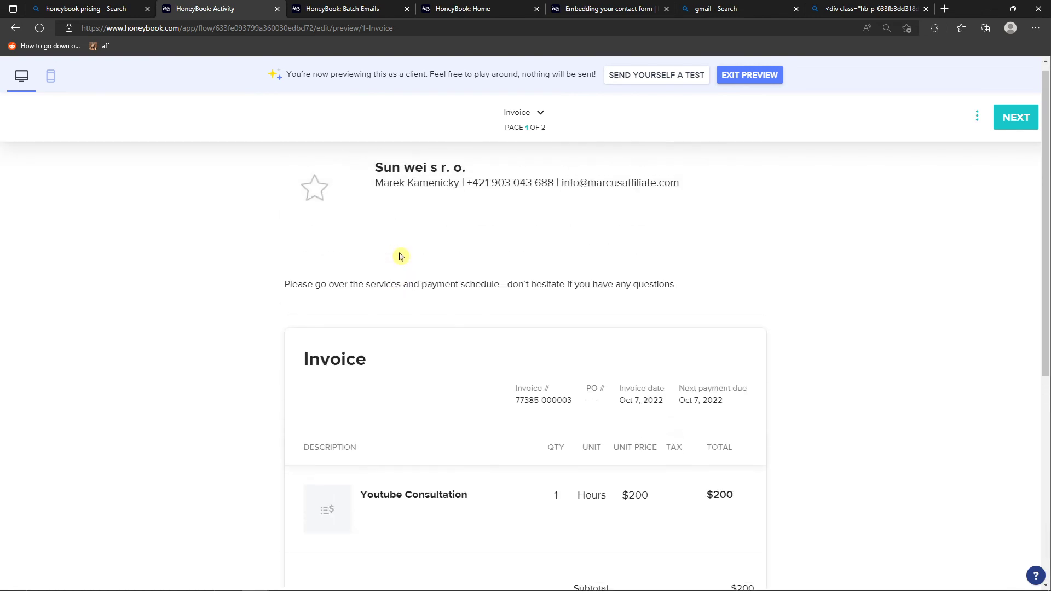
left_click(540, 115)
left_click(540, 164)
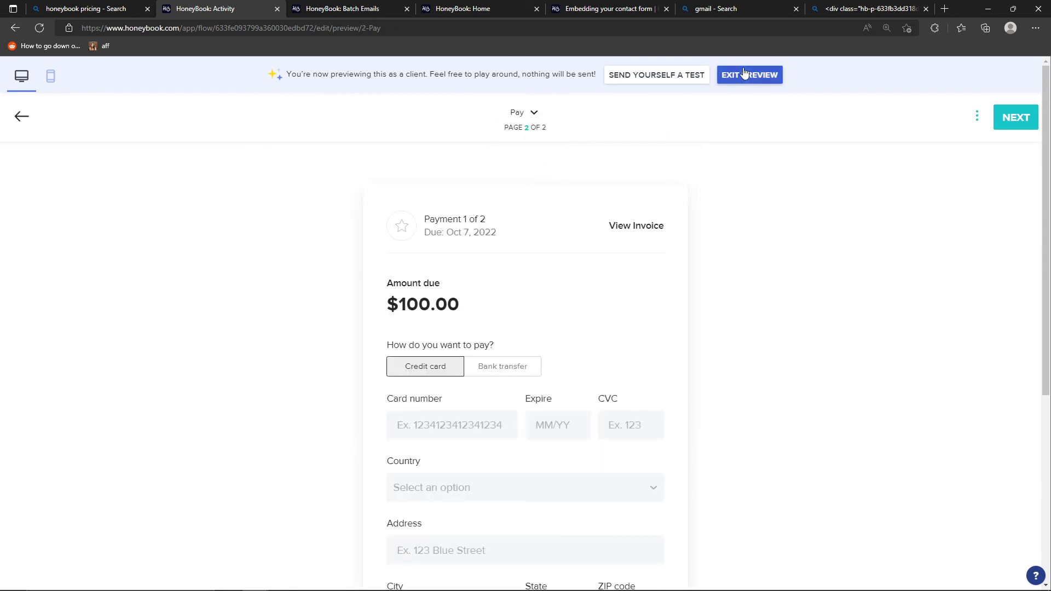
left_click(745, 73)
Examine the test email form for the Standard Invoice and close it without sending
left_click(952, 76)
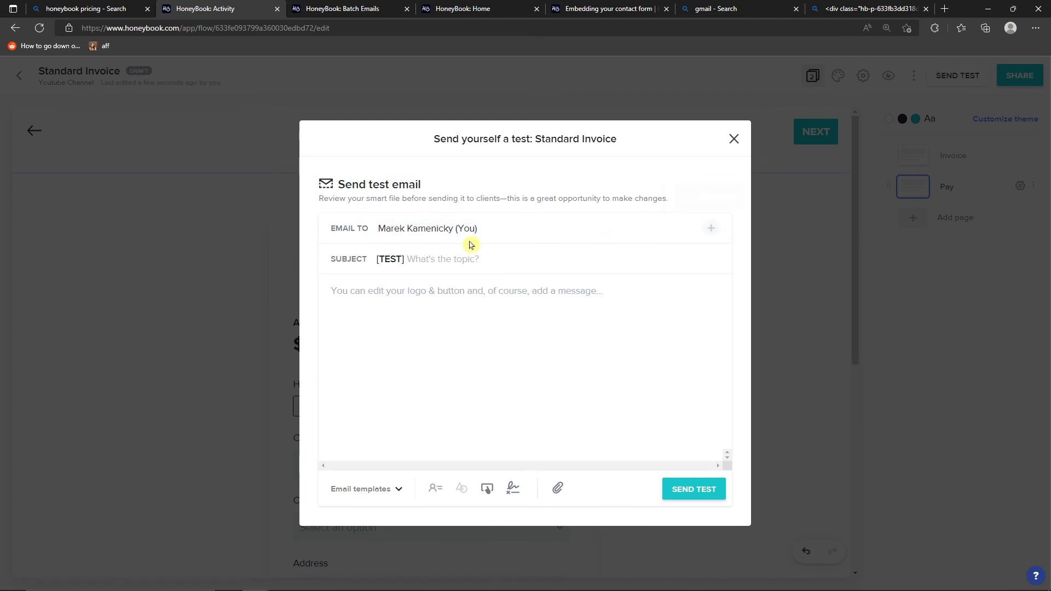
mouse_move(469, 229)
left_click(424, 380)
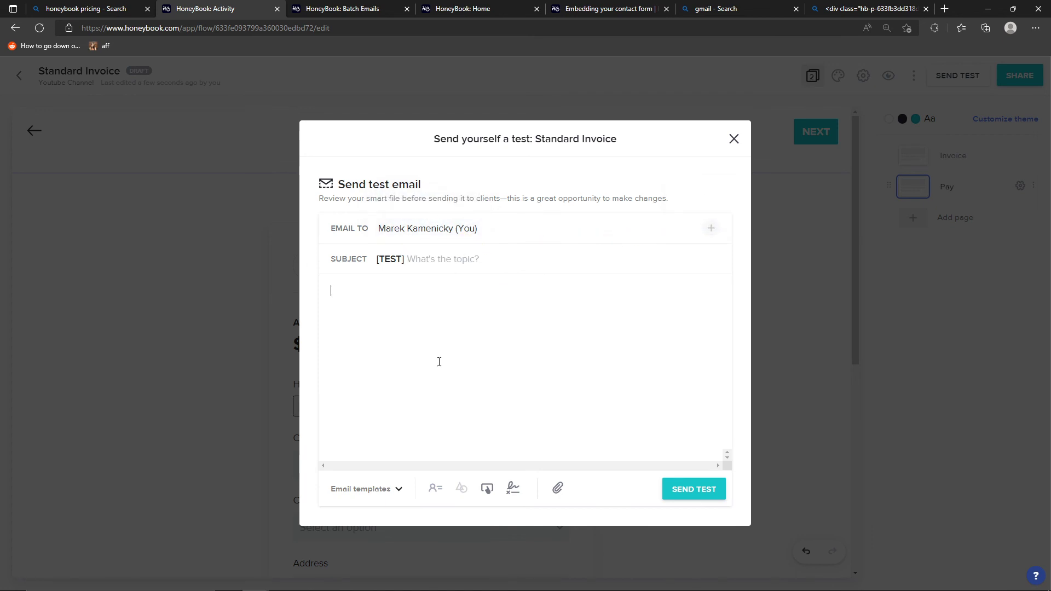
left_click(736, 140)
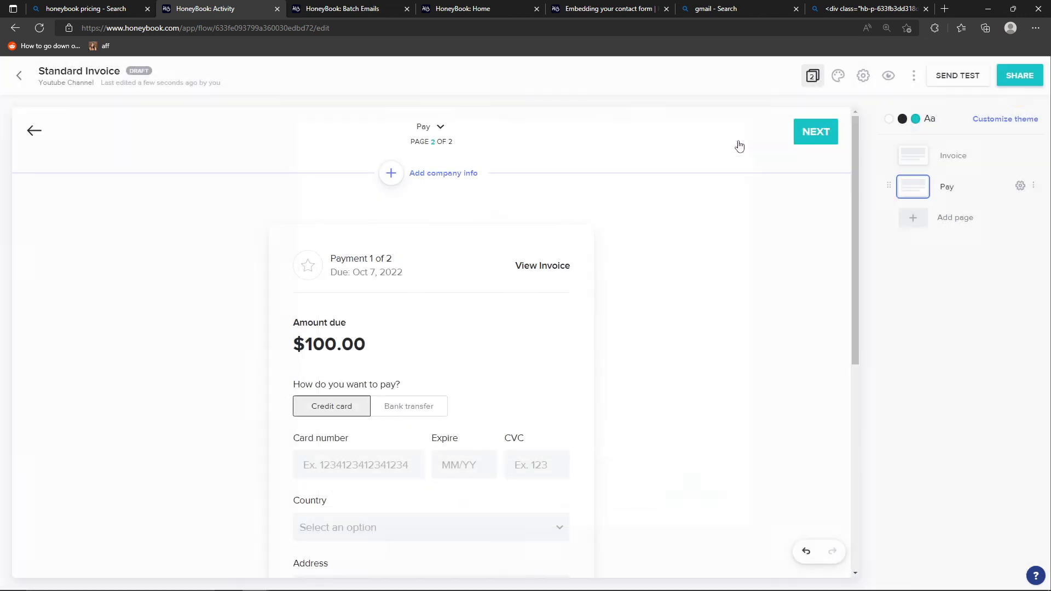
Examine the invoice's sharing form and its Add Participant form, and close both without sending
left_click(1017, 75)
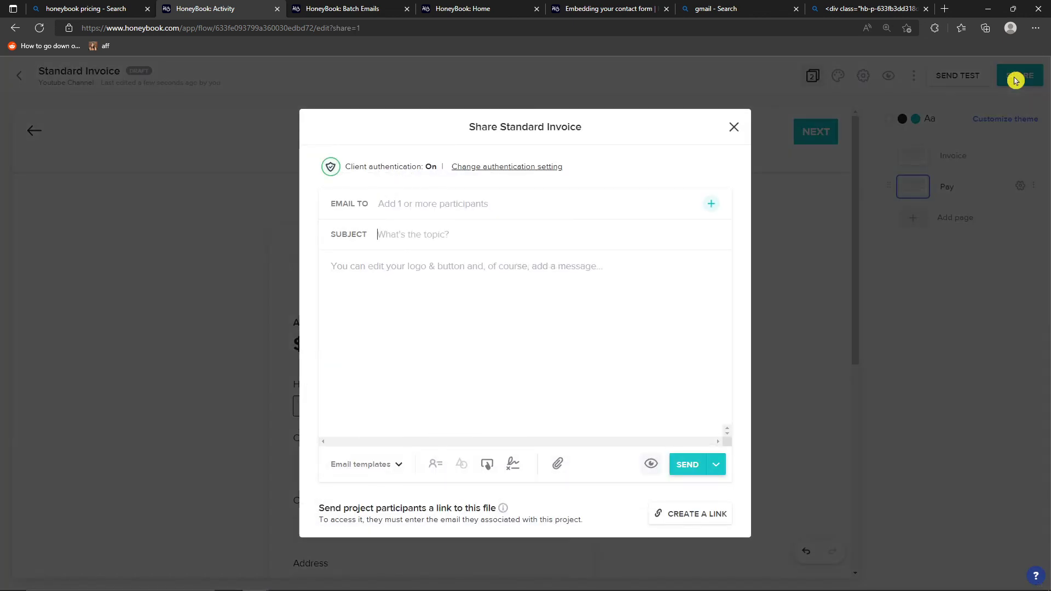
left_click(397, 205)
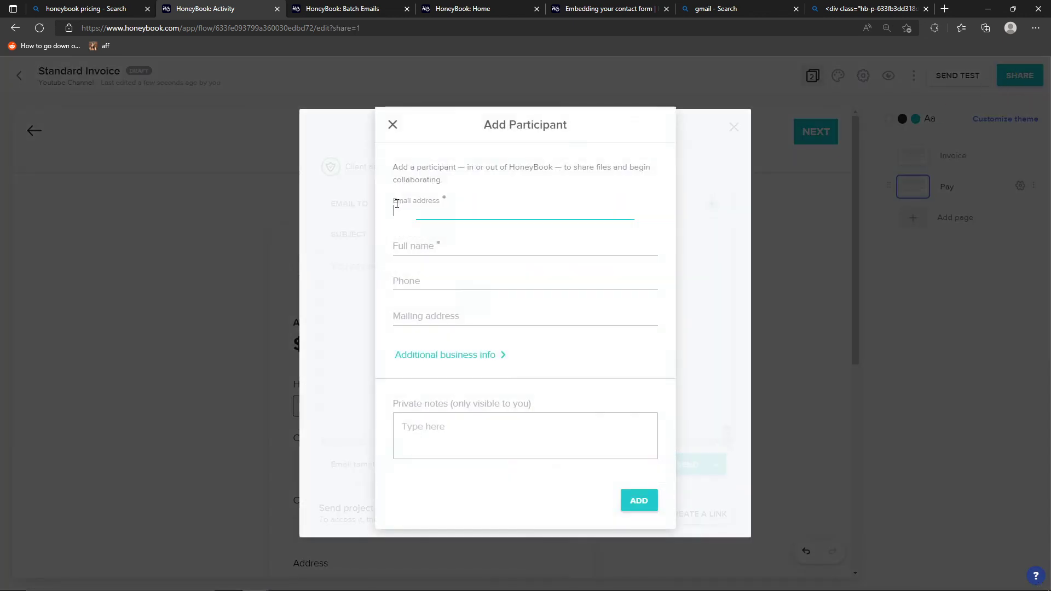
left_click(393, 125)
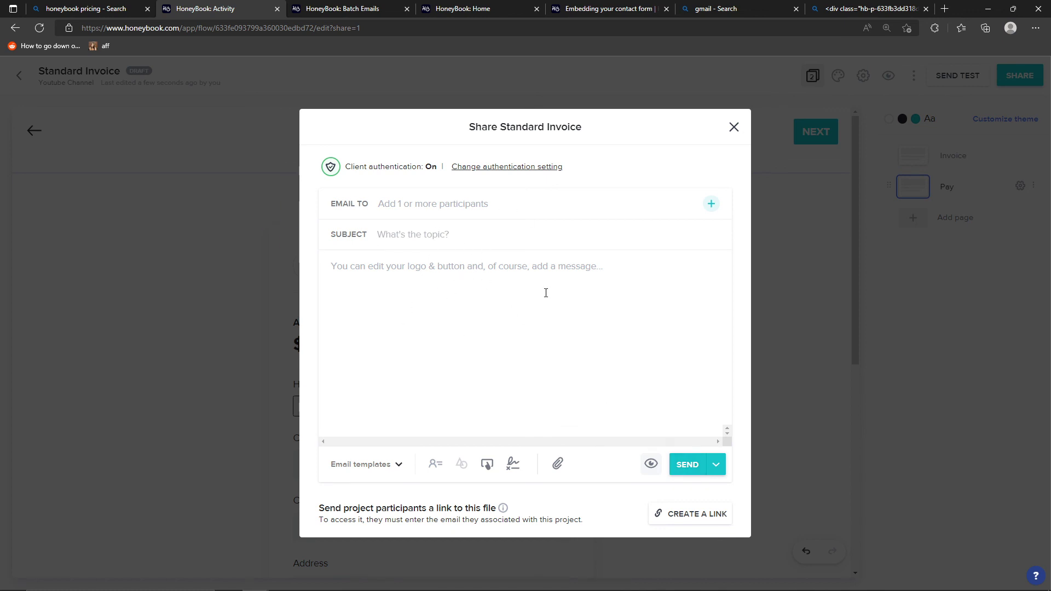
left_click(454, 301)
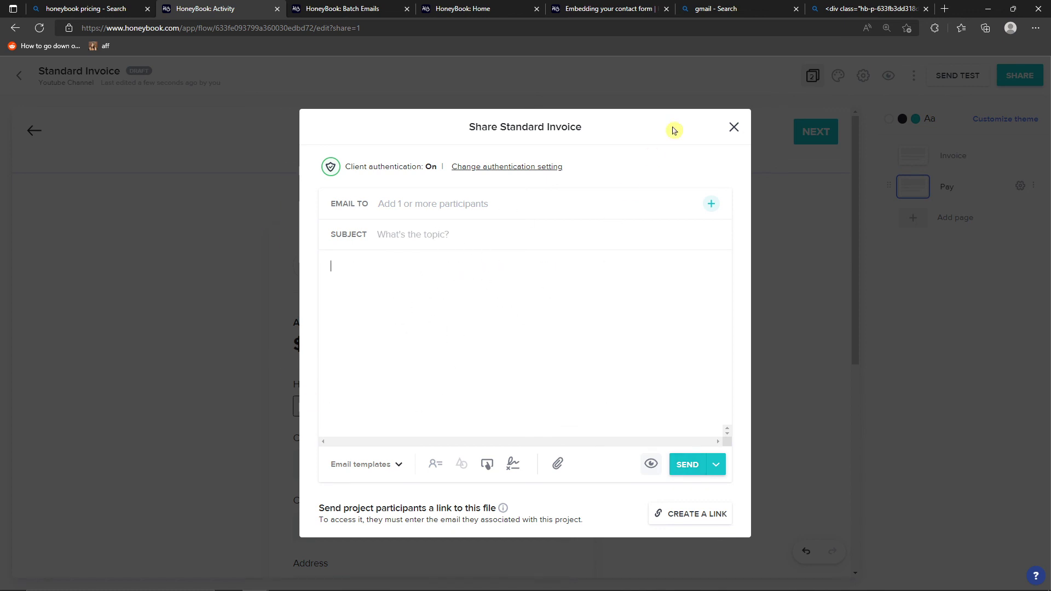
left_click(733, 128)
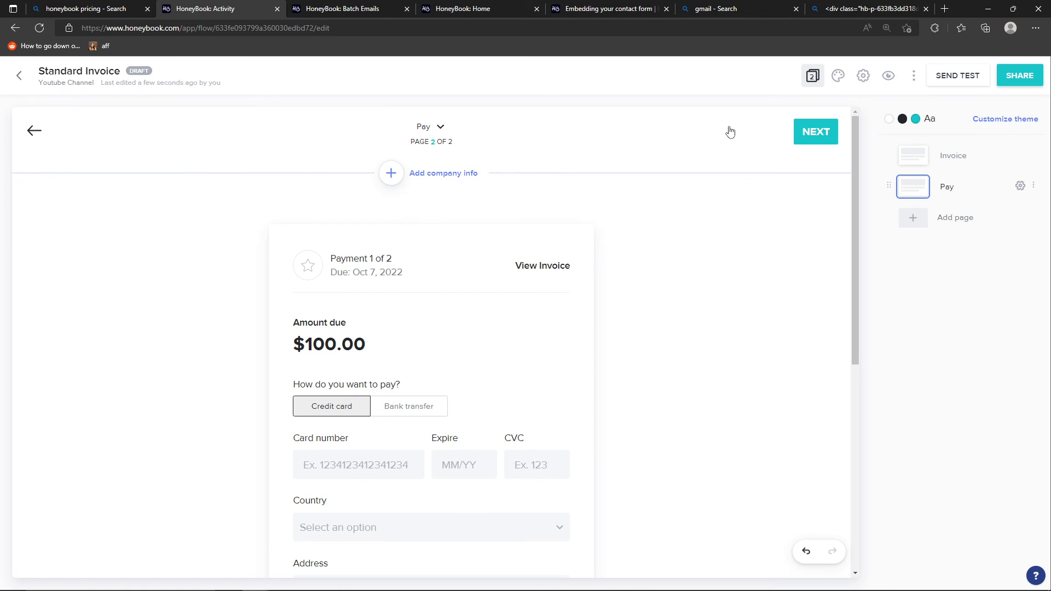